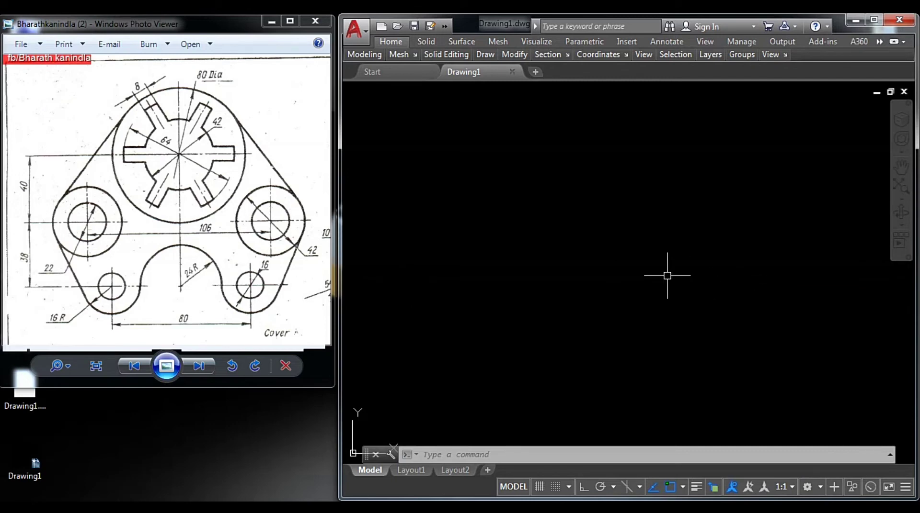
Draw an 80-diameter circle (radius 40) at the chosen centre point.
text(c)
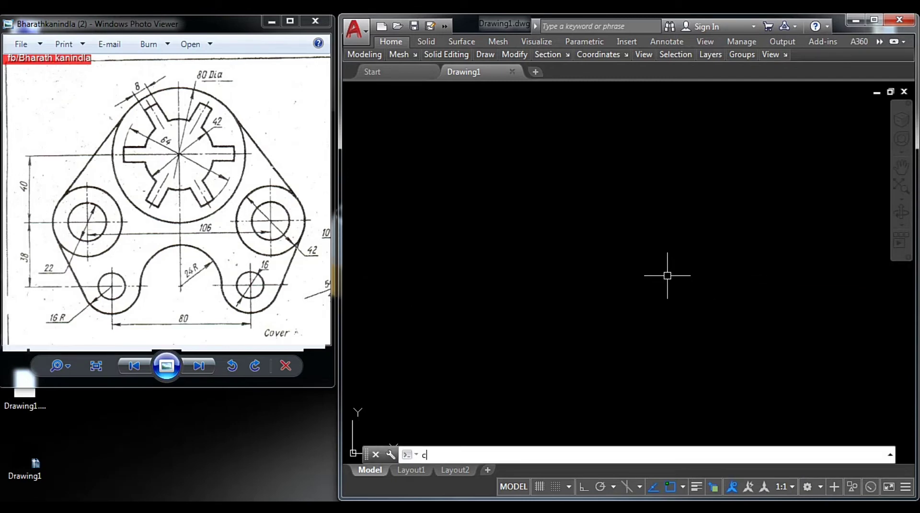
key(Return)
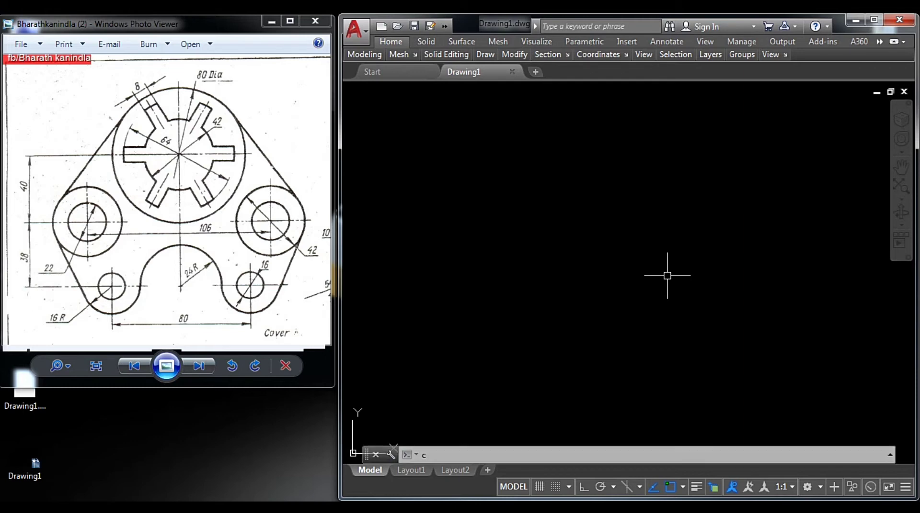
click(607, 244)
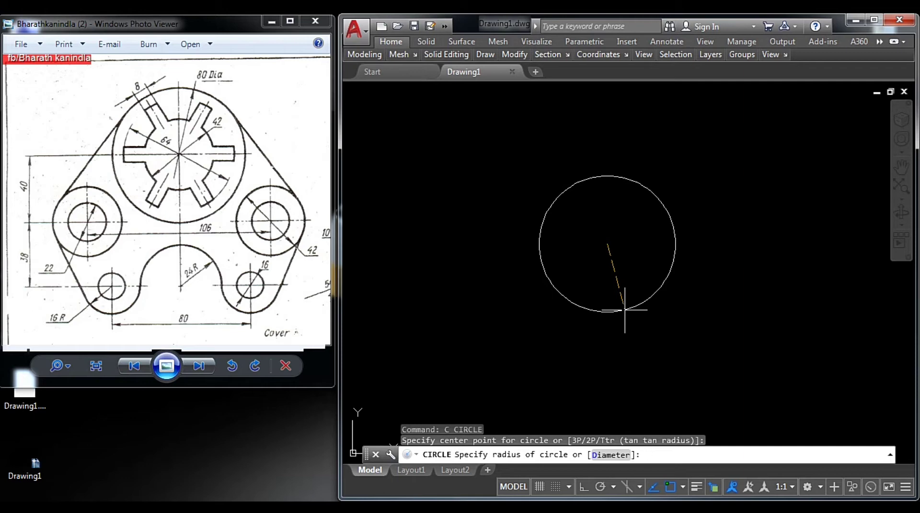
text(40)
key(Return)
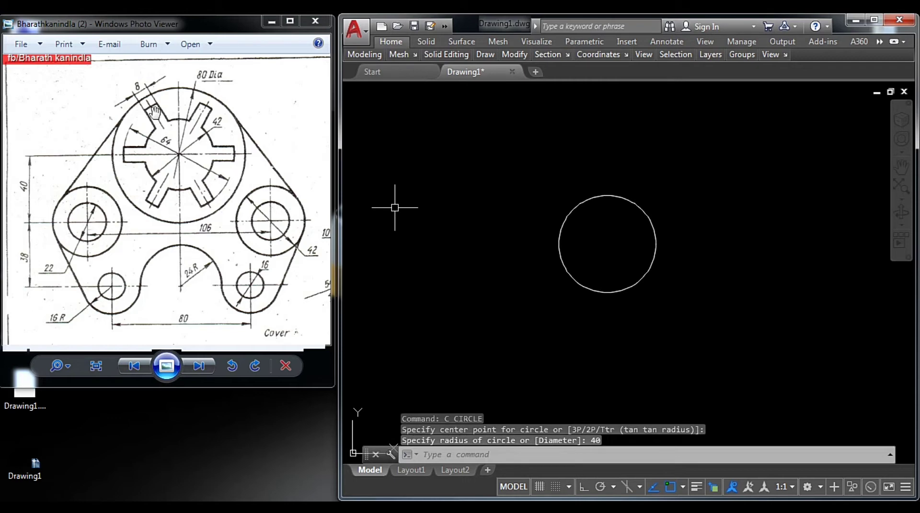
Add a concentric 64-diameter circle on the same centre.
text(c)
key(Return)
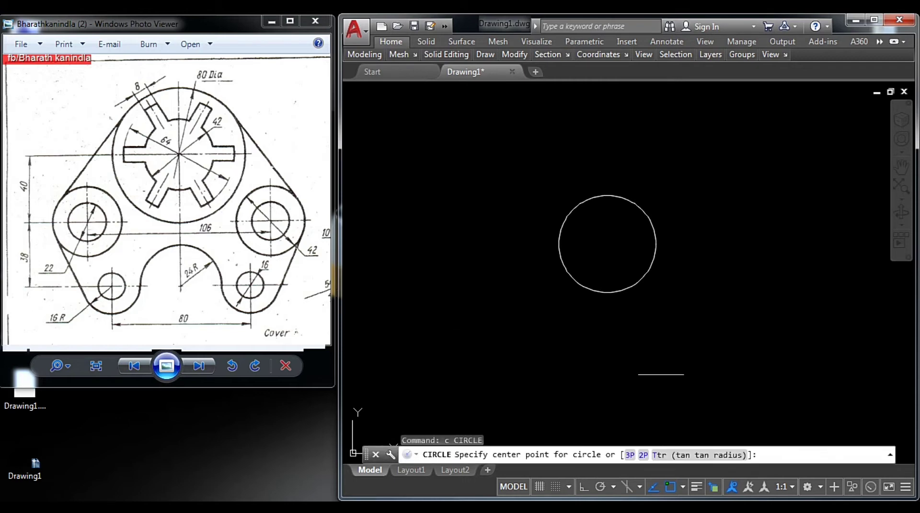
click(607, 244)
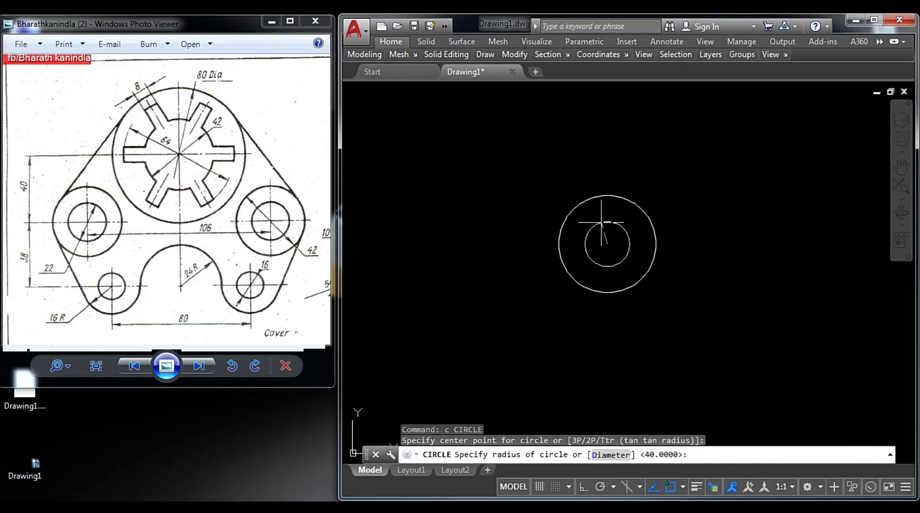
text(d)
key(Return)
text(64)
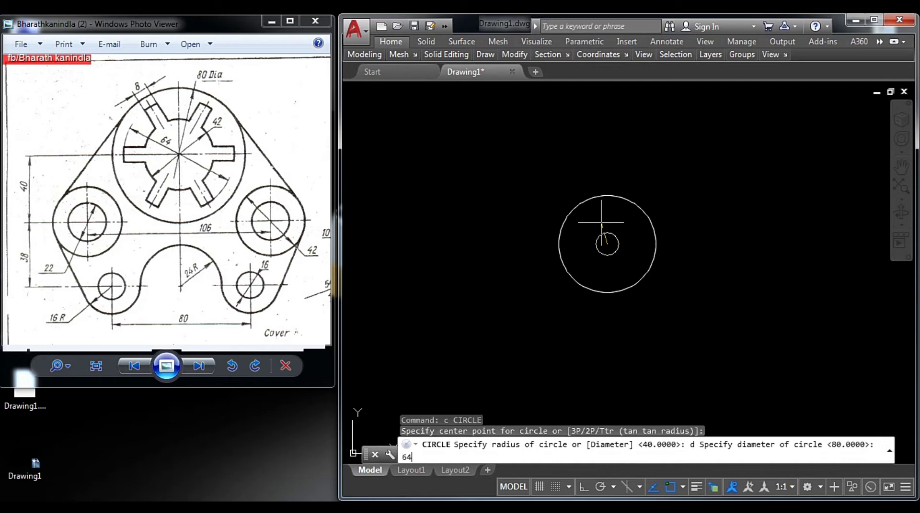
key(Return)
scroll(609, 225, up, 3)
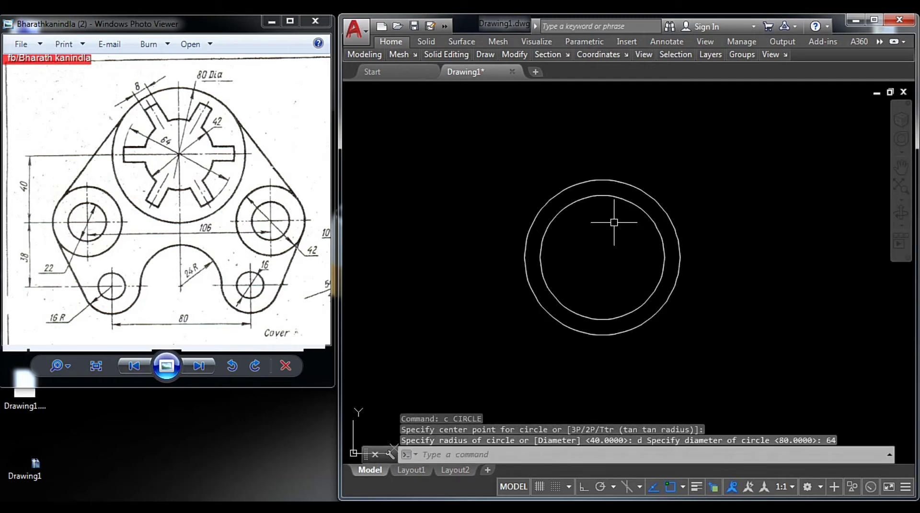
middle_drag(608, 239, 559, 237)
Start the LINE command with Ortho mode switched on.
text(l)
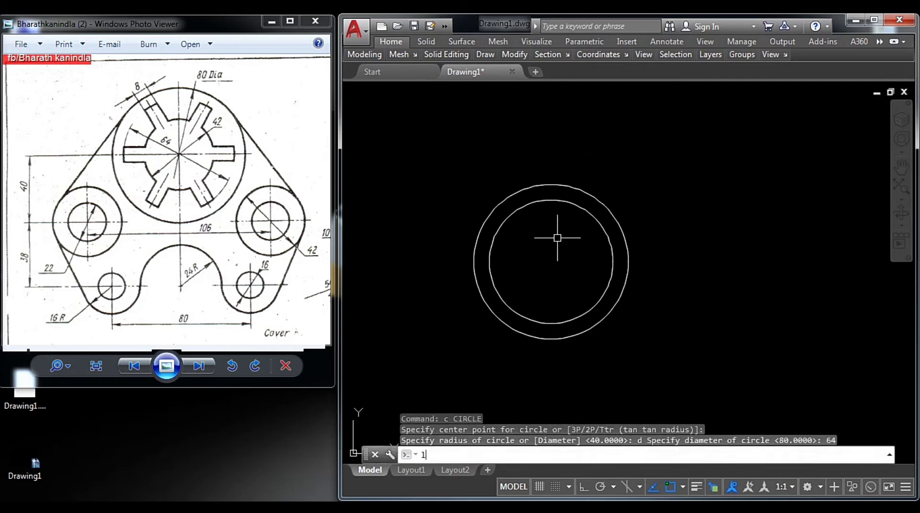
key(Return)
key(F8)
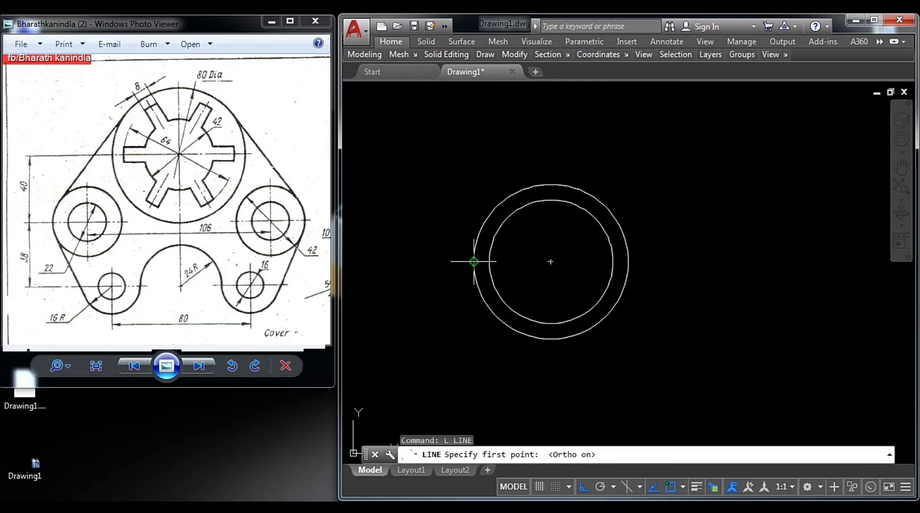
Draw a horizontal centreline across the circles.
click(440, 262)
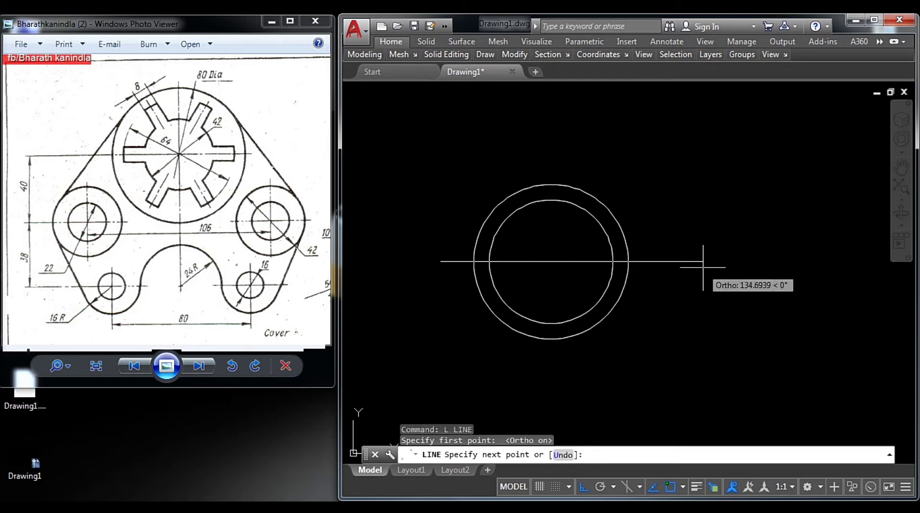
click(689, 261)
key(Escape)
Draw a vertical centreline through the circles' shared centre.
key(Return)
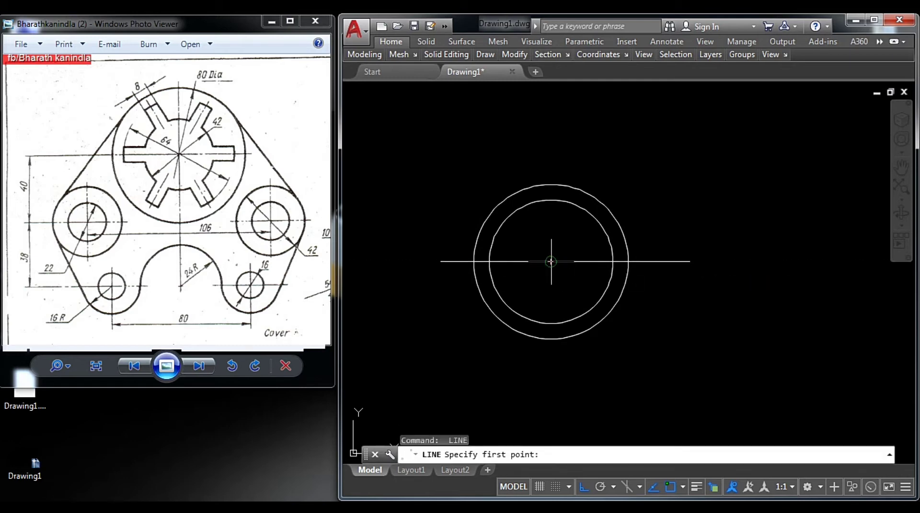
click(551, 141)
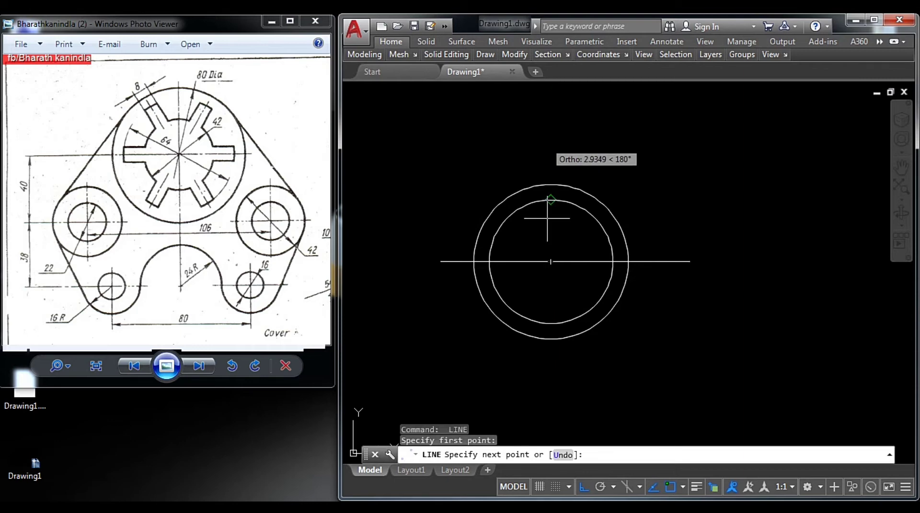
click(554, 397)
key(Escape)
Select the horizontal centreline, clear the selection, then start OFFSET.
middle_drag(568, 236, 584, 205)
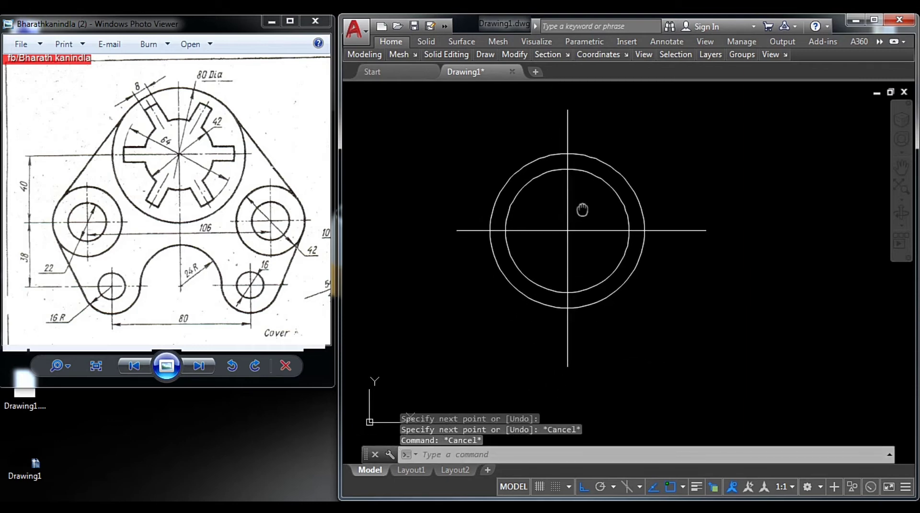
click(602, 233)
key(Escape)
click(594, 230)
click(593, 212)
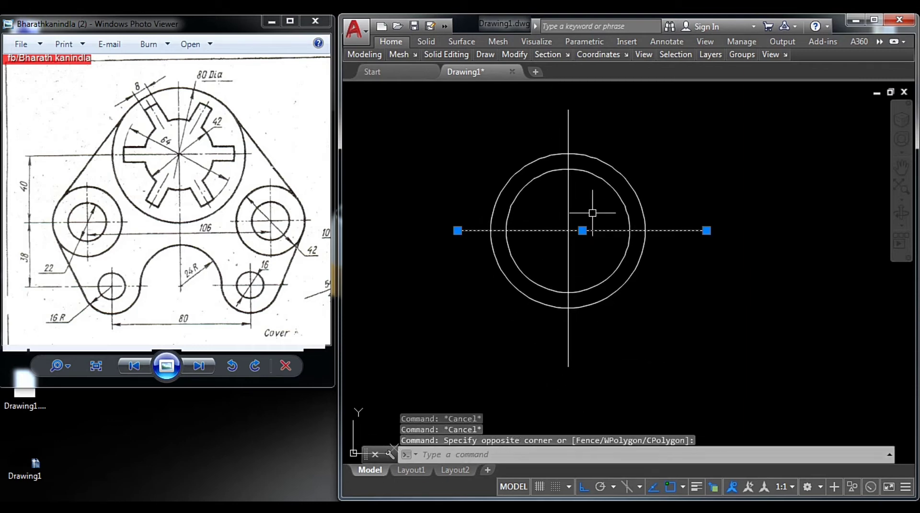
key(Escape)
click(582, 230)
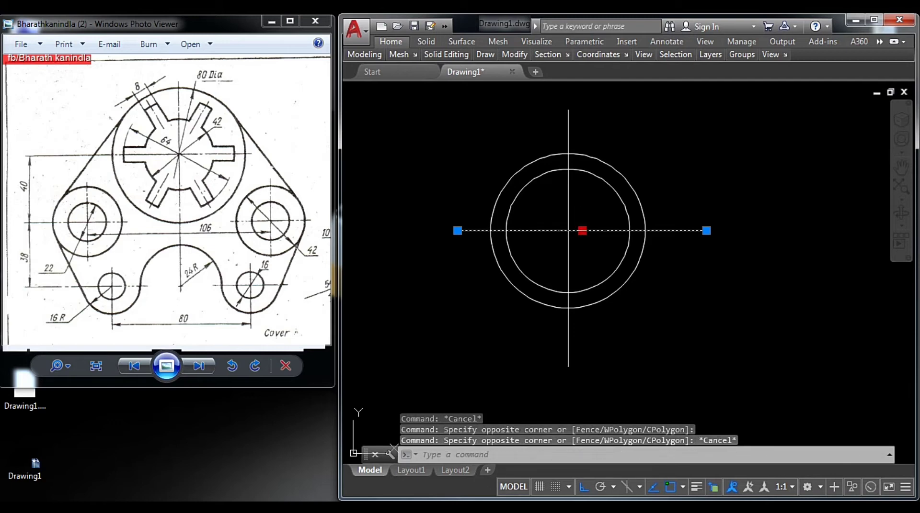
key(Escape)
key(Escape)
key(Escape)
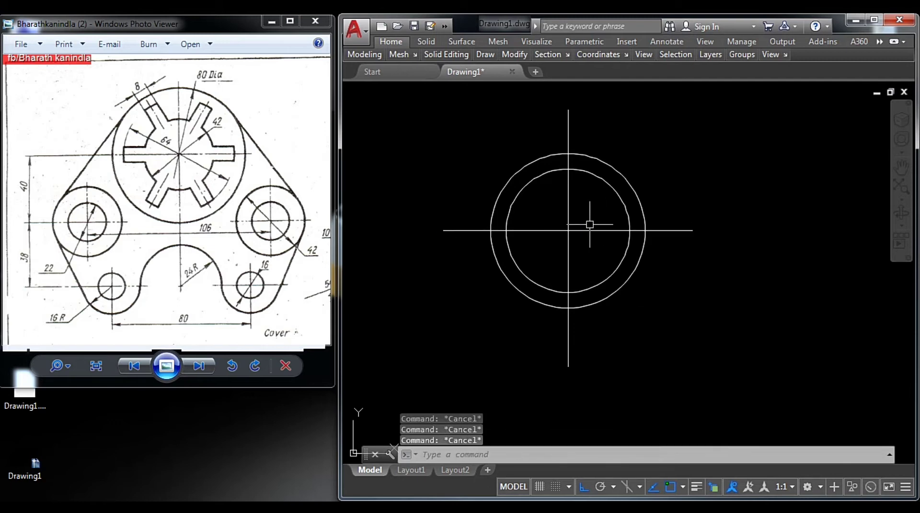
text(o)
key(Return)
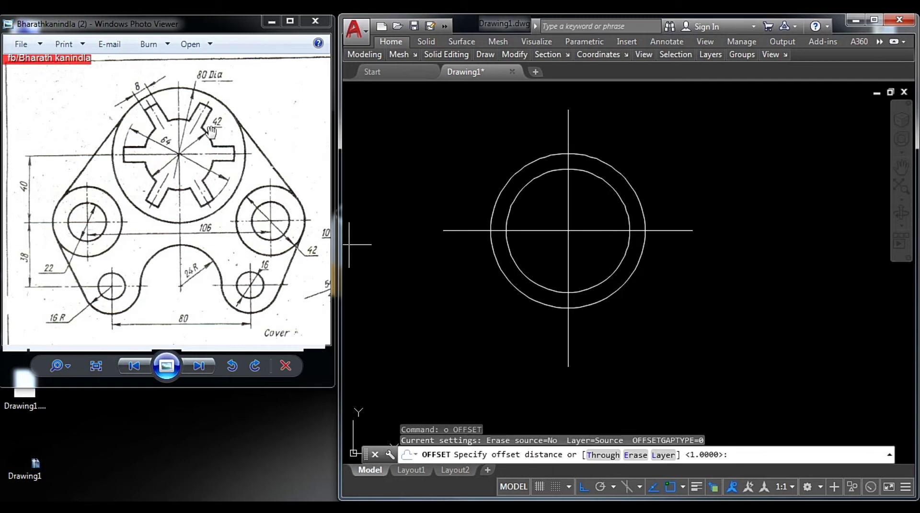
Offset the horizontal centreline 4 units above and below.
text(8)
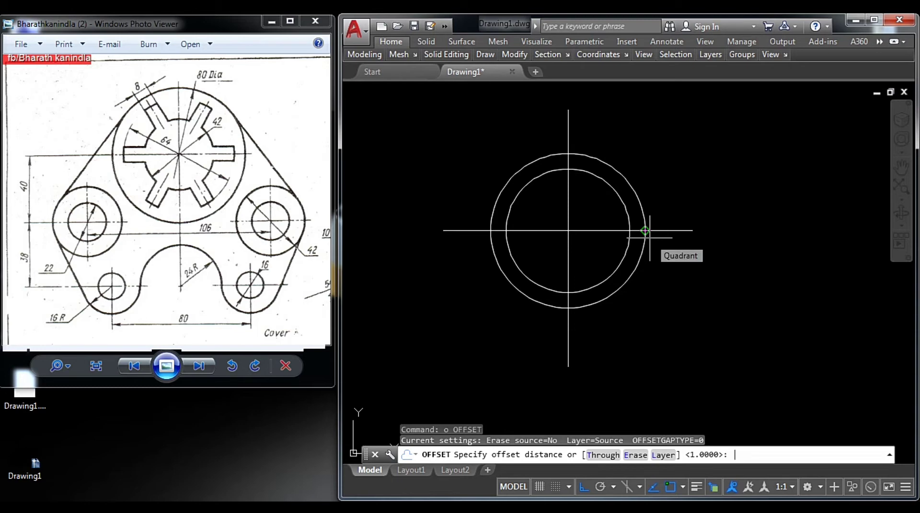
key(Return)
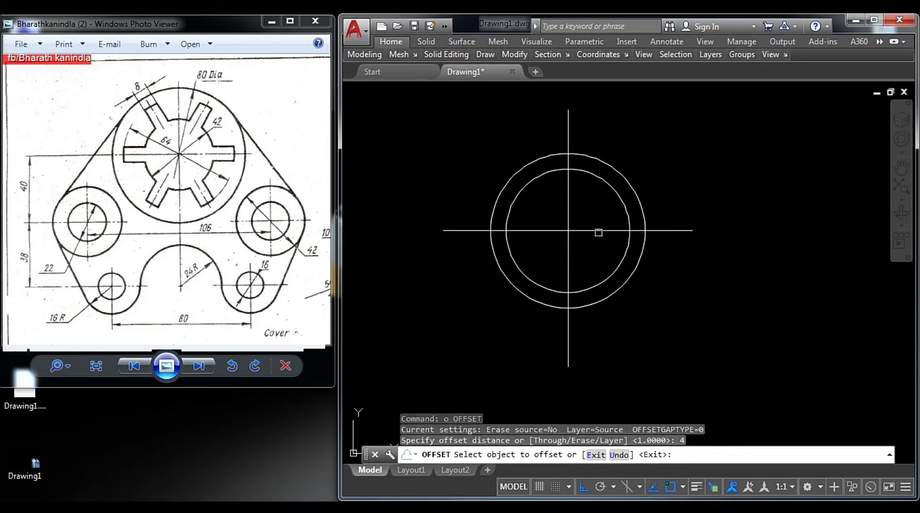
click(598, 231)
click(593, 213)
click(594, 232)
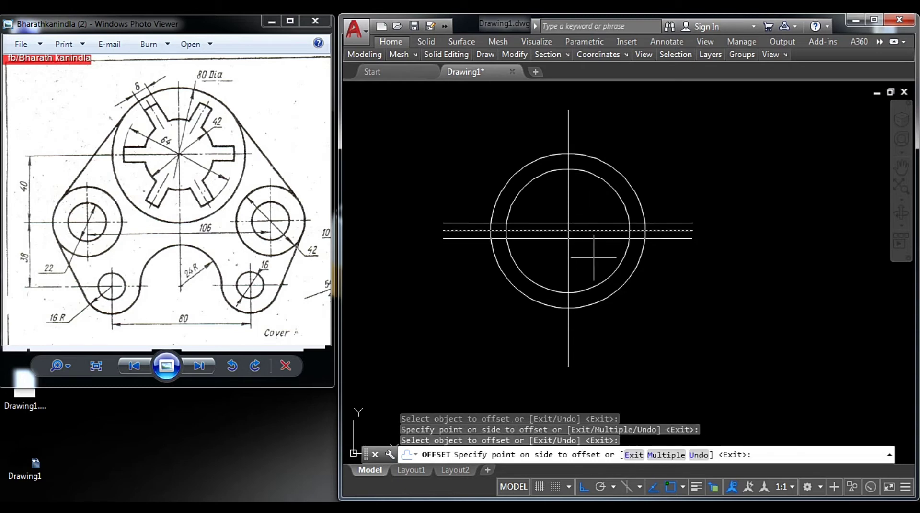
click(592, 261)
key(Escape)
scroll(628, 230, up, 2)
key(Escape)
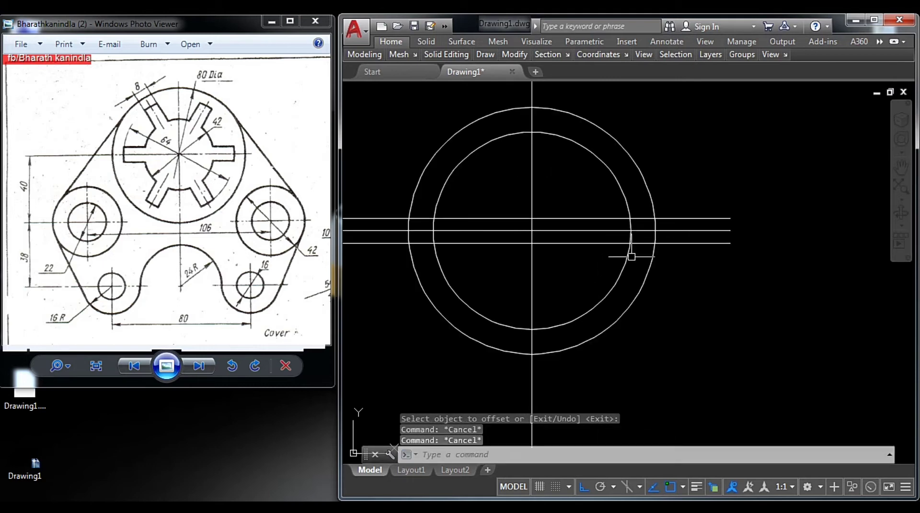
key(Escape)
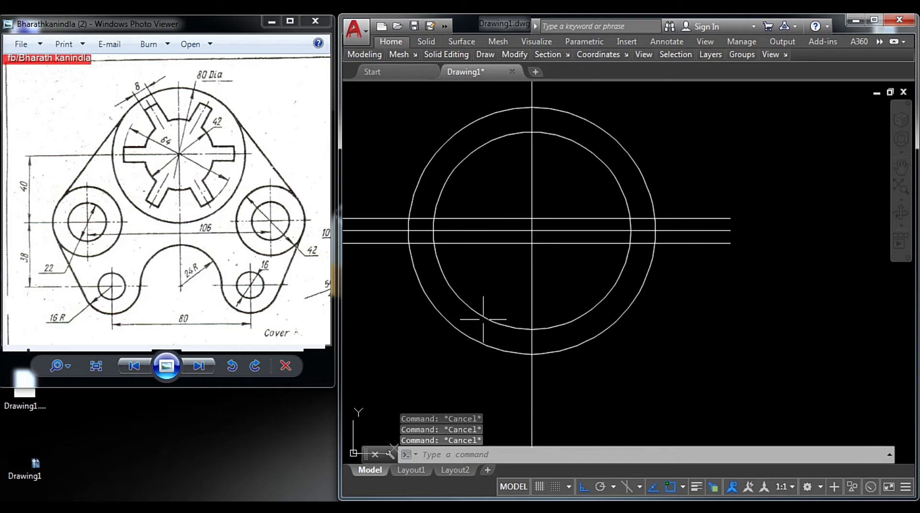
Draw a 42-diameter circle centred on the centrelines' intersection.
text(c)
key(Return)
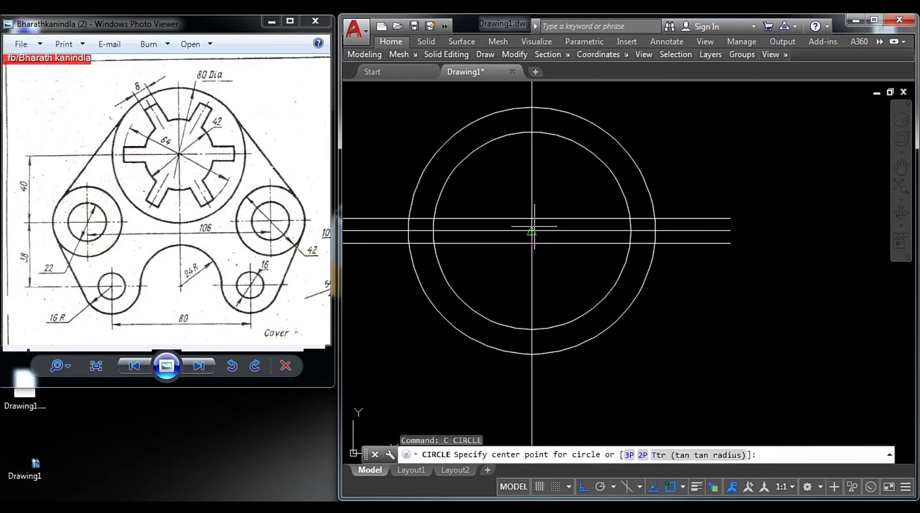
click(532, 232)
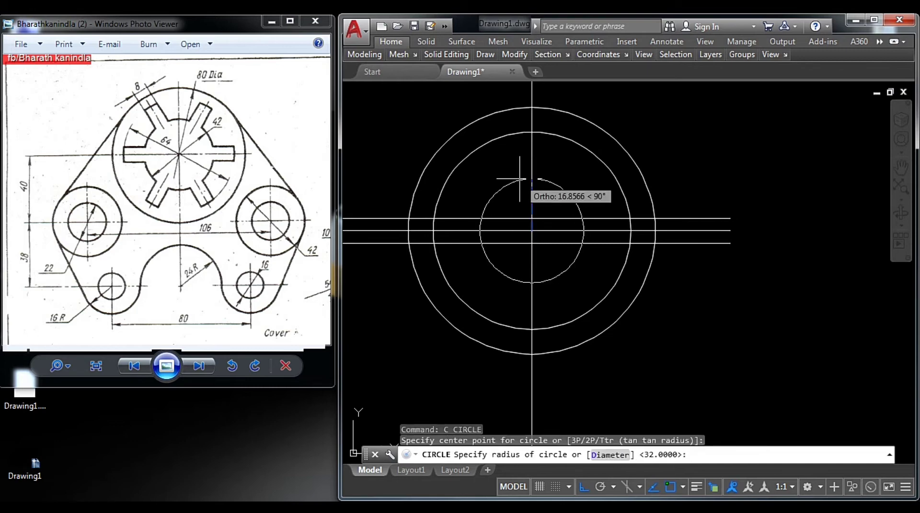
text(s)
key(BackSpace)
text(d)
key(Return)
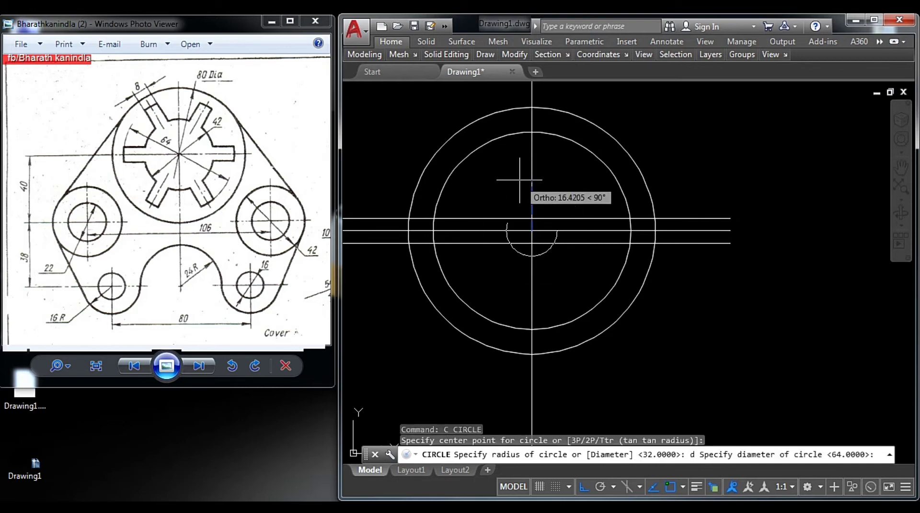
text(42)
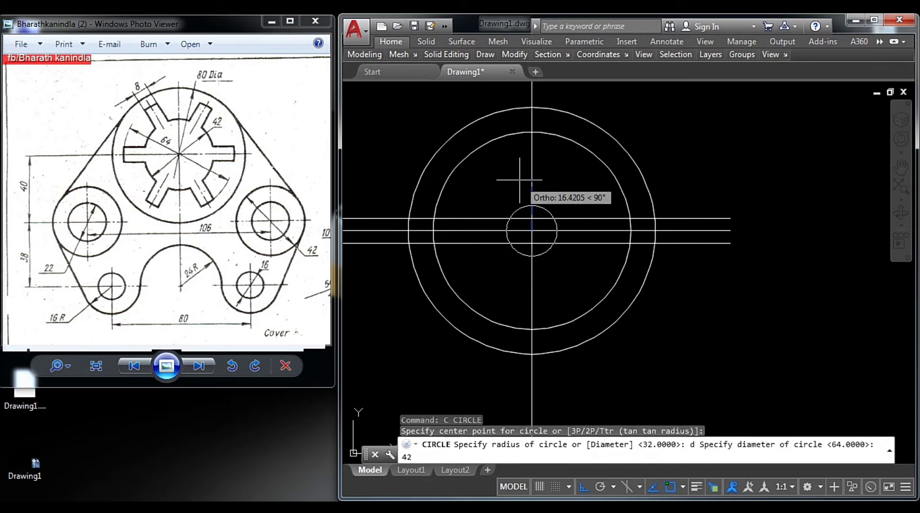
key(Return)
key(Escape)
key(Escape)
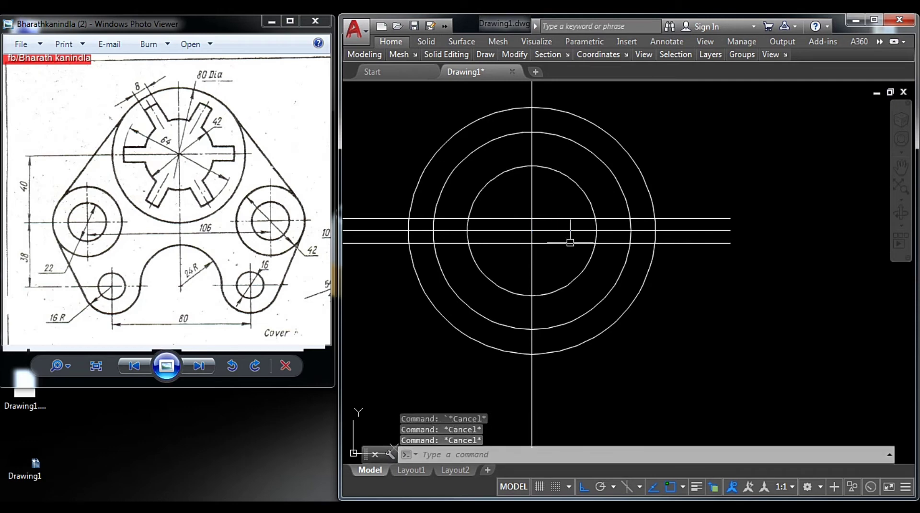
key(Escape)
Trim the offset lines and arcs into a keyway notch on the inner circle's right.
text(tr)
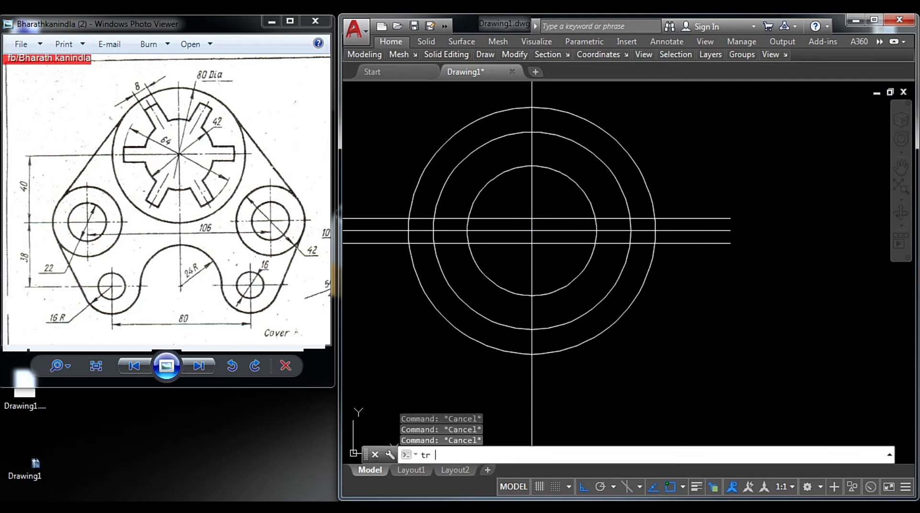
key(Return)
scroll(636, 220, up, 2)
scroll(640, 202, up, 2)
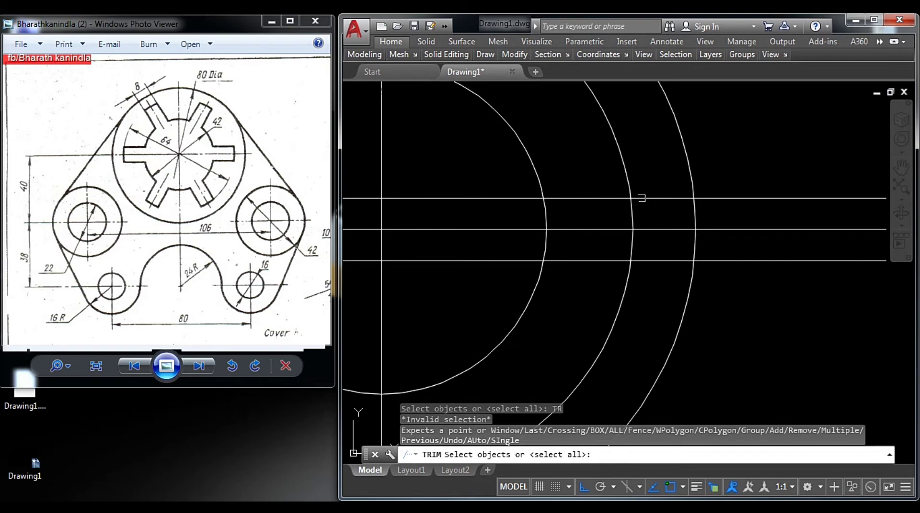
click(641, 198)
key(Escape)
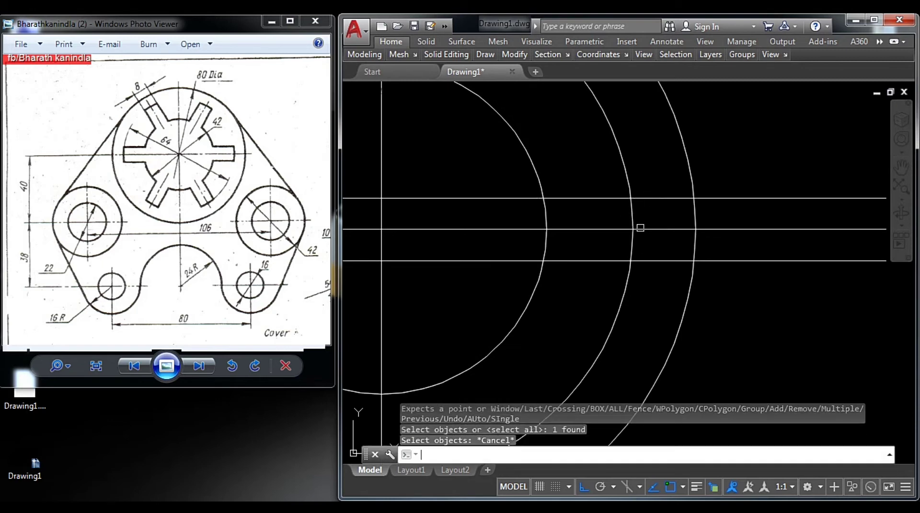
key(Return)
key(Return)
click(649, 260)
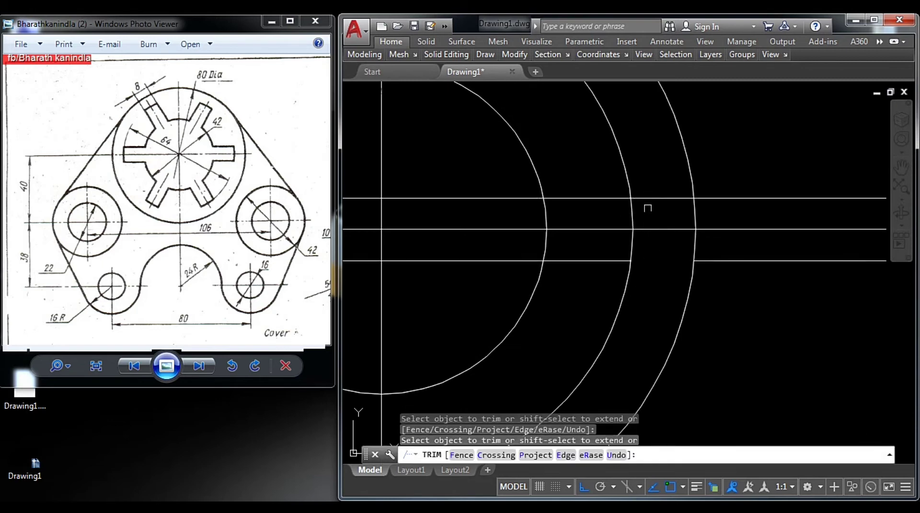
click(533, 198)
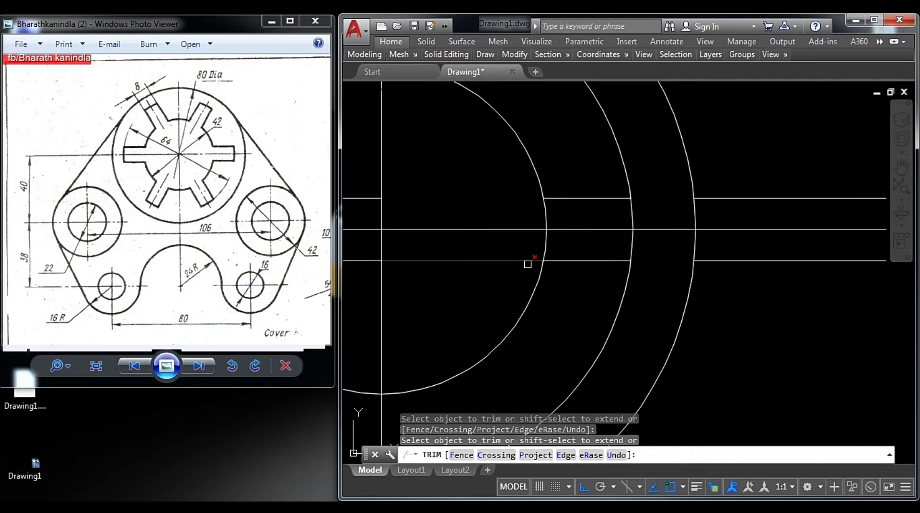
click(626, 272)
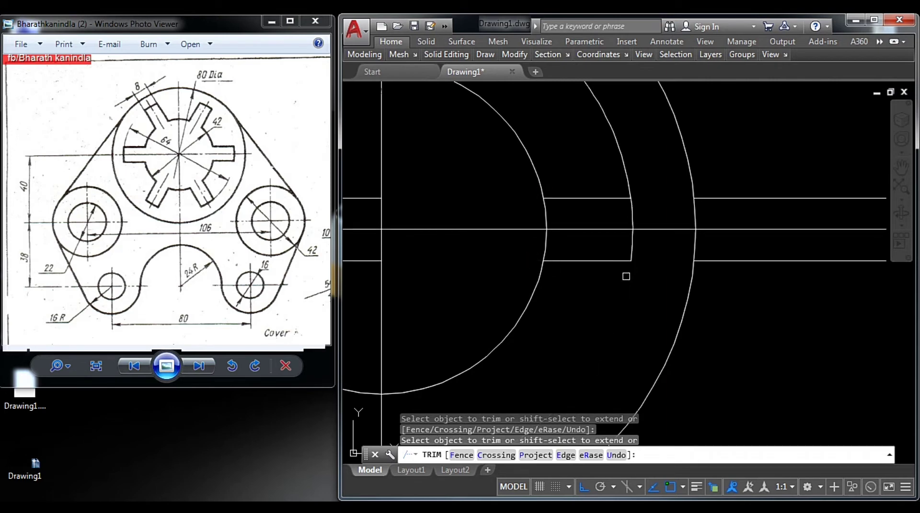
click(628, 186)
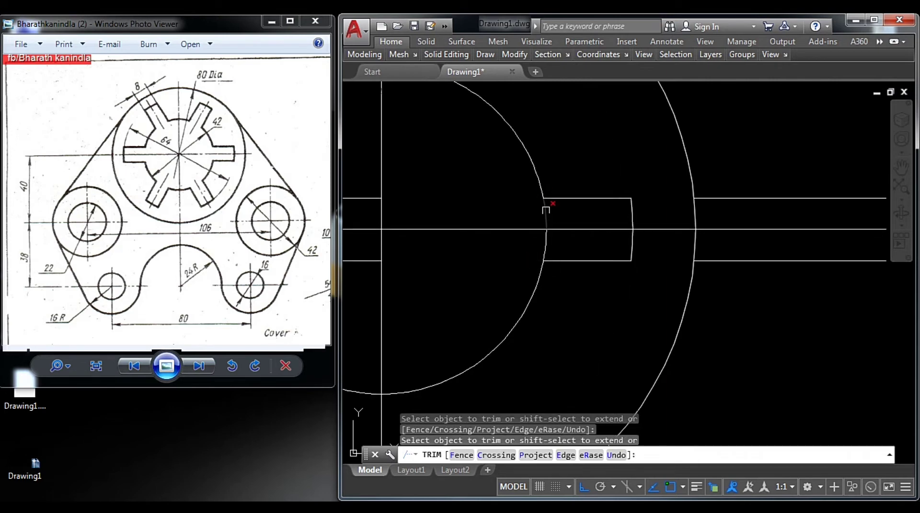
click(544, 246)
scroll(552, 263, down, 5)
key(Escape)
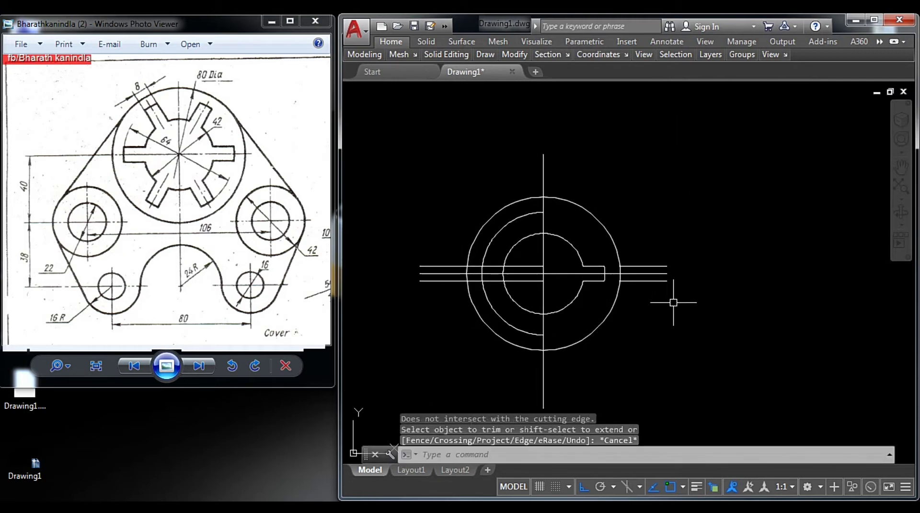
Erase the four leftover line segments on both sides.
click(672, 302)
click(642, 266)
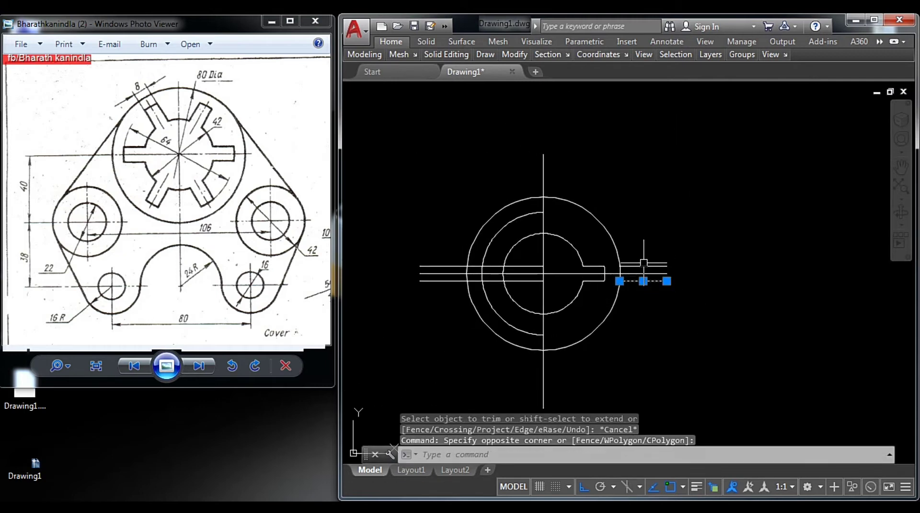
click(438, 293)
click(428, 261)
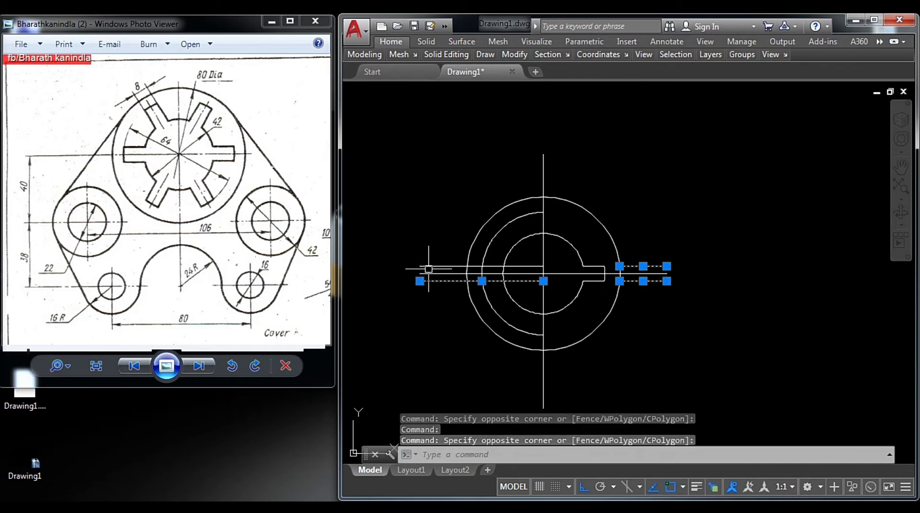
text(e)
key(Return)
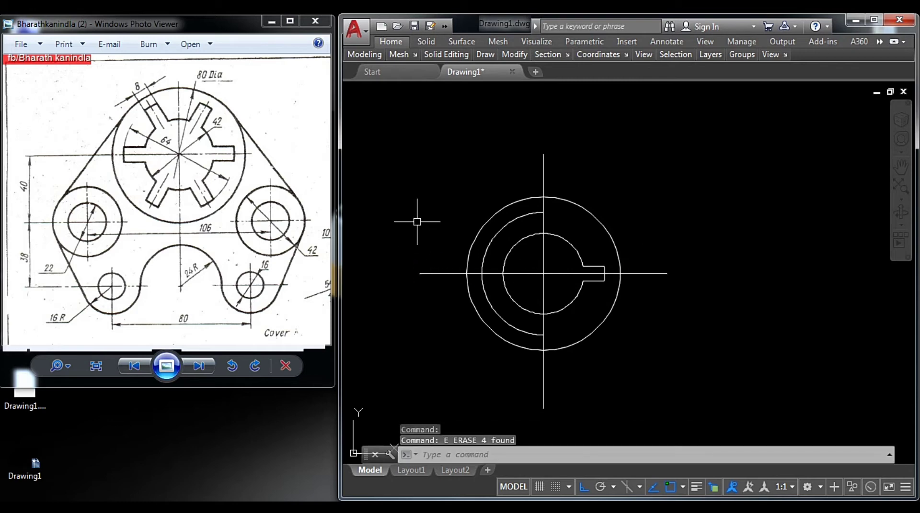
Select the keyway's three lines: top, side and bottom.
scroll(590, 275, up, 4)
click(638, 303)
click(592, 256)
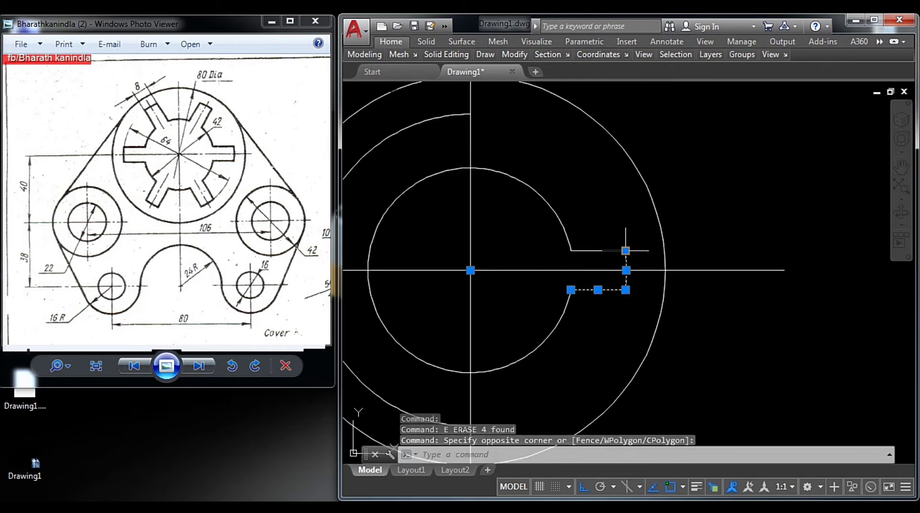
click(614, 238)
click(594, 254)
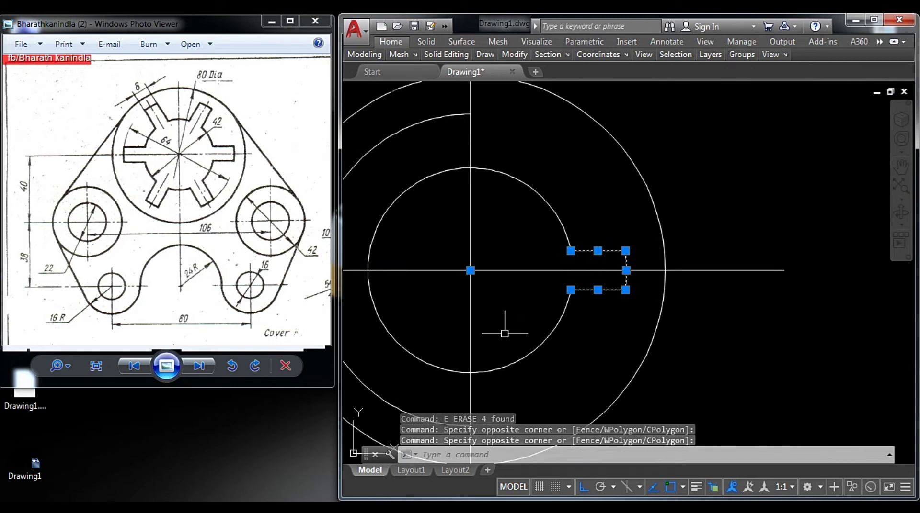
Polar-array the keyway lines around the circle centre.
text(ar)
key(Return)
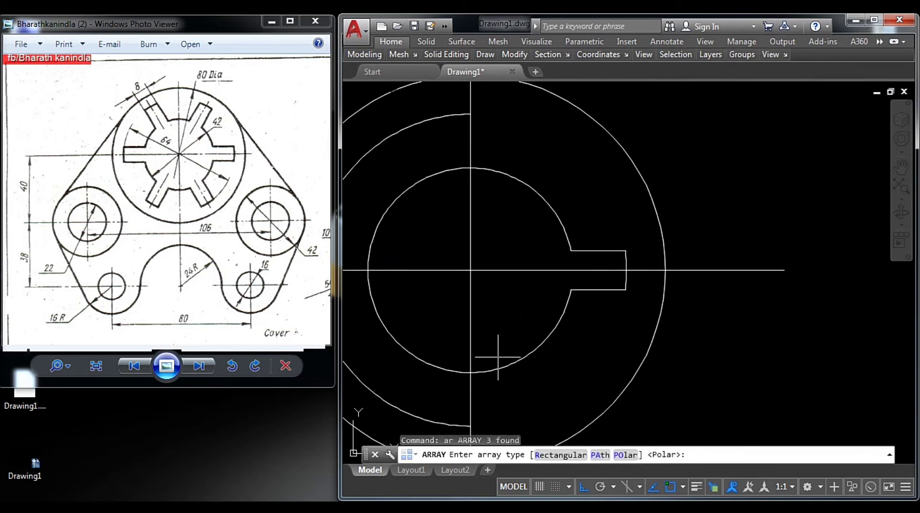
key(Return)
click(470, 270)
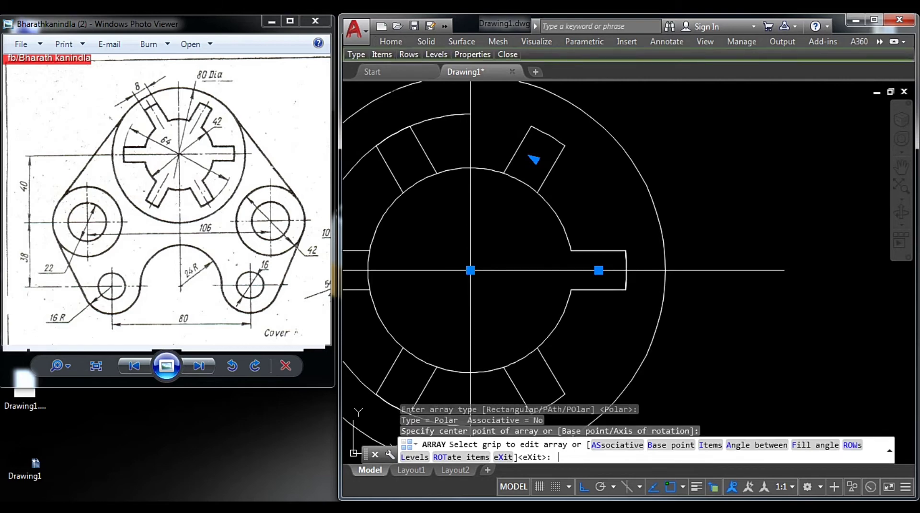
key(Escape)
key(Escape)
mouse_move(432, 234)
middle_down()
mouse_move(532, 249)
mouse_move(525, 239)
middle_up()
key(Escape)
Trim the inner circle open at the base of each spoke.
text(tr)
key(Return)
key(Return)
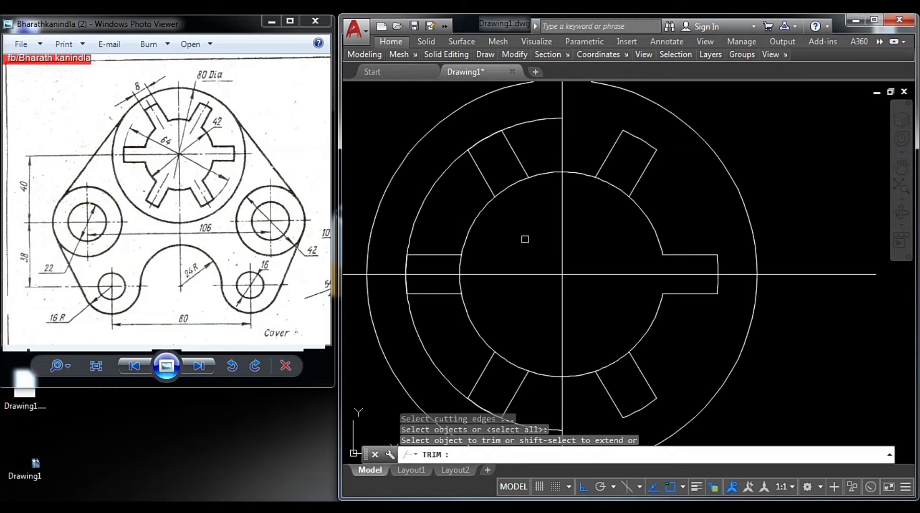
click(541, 121)
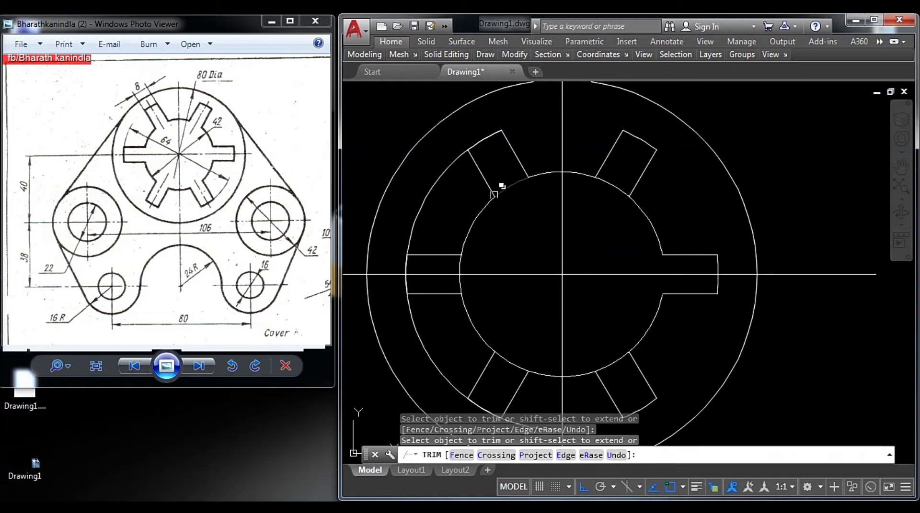
click(500, 191)
click(608, 179)
click(608, 368)
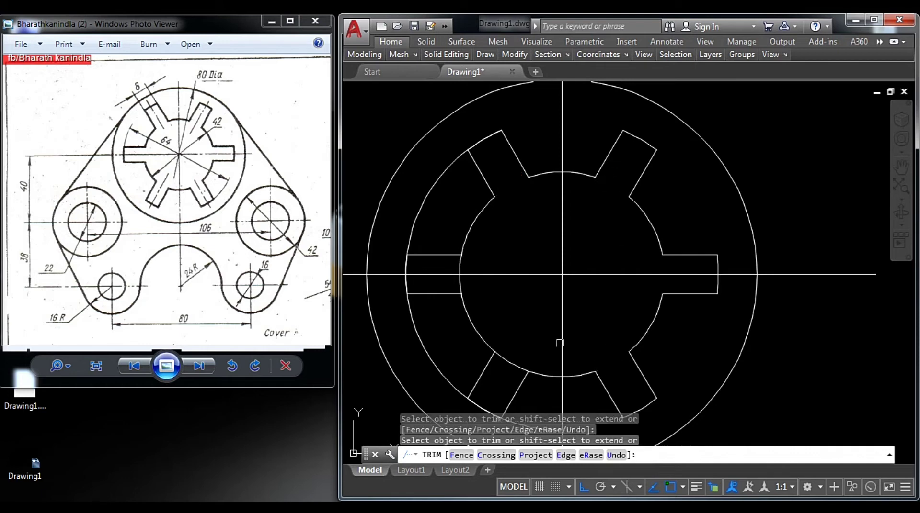
click(517, 367)
key(Escape)
Erase the stray upper-left arc.
click(430, 199)
key(Escape)
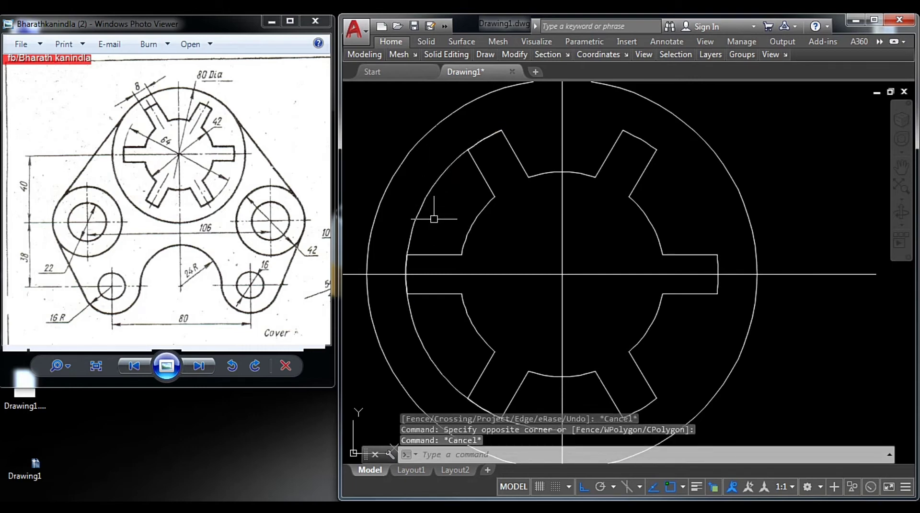
key(Escape)
click(431, 216)
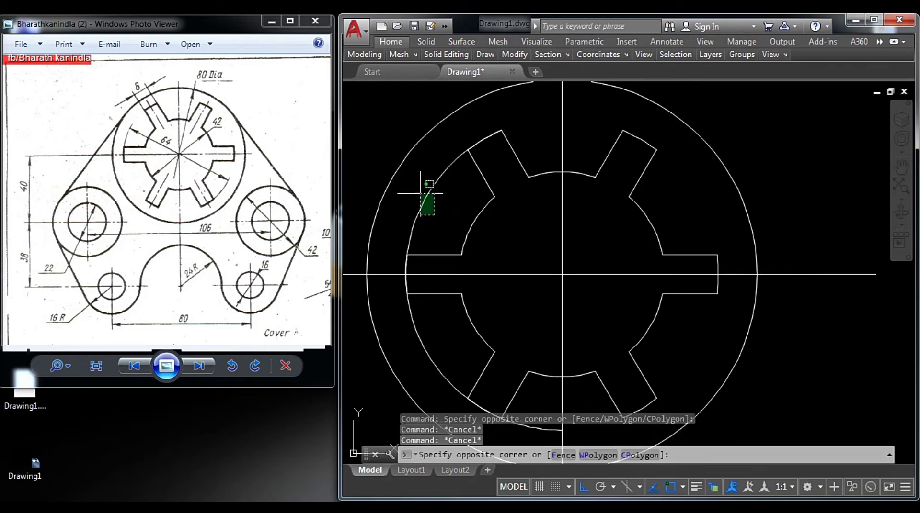
click(420, 194)
text(e)
key(Return)
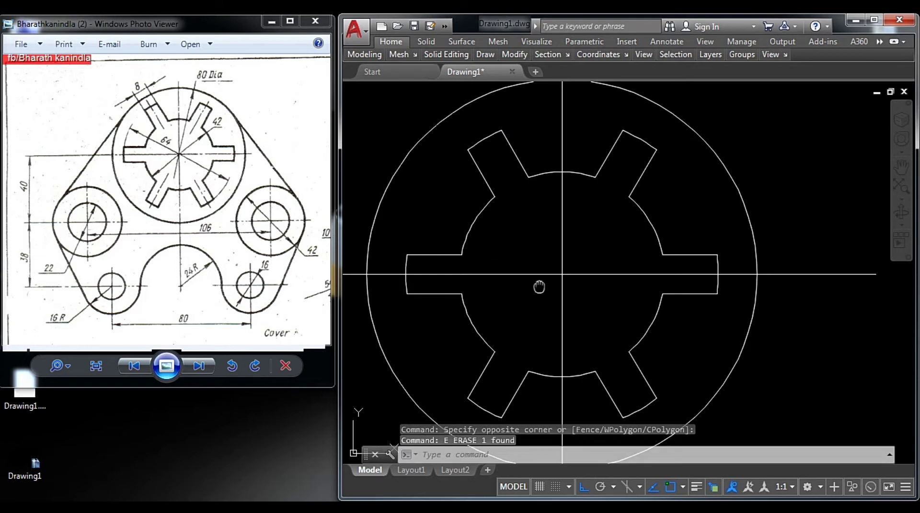
scroll(546, 201, down, 4)
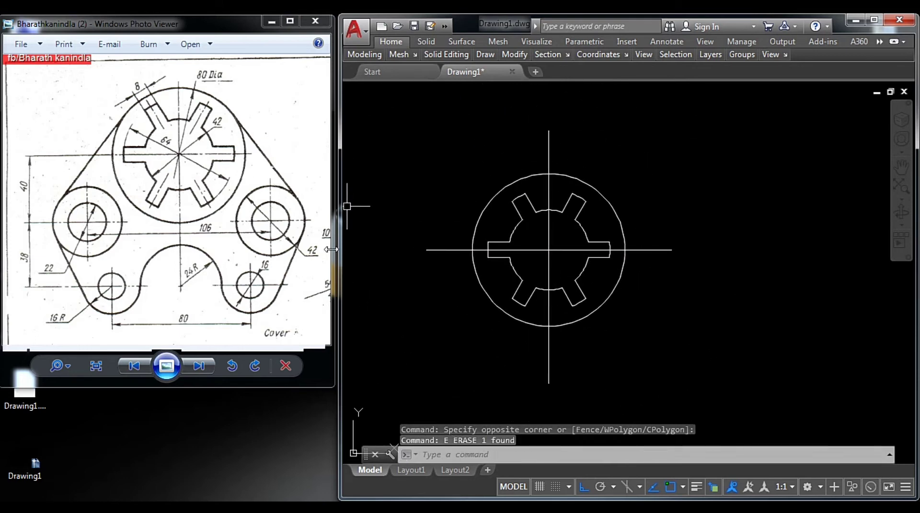
Offset the horizontal centre line 40 units downward.
scroll(502, 202, down, 3)
middle_drag(349, 224, 355, 179)
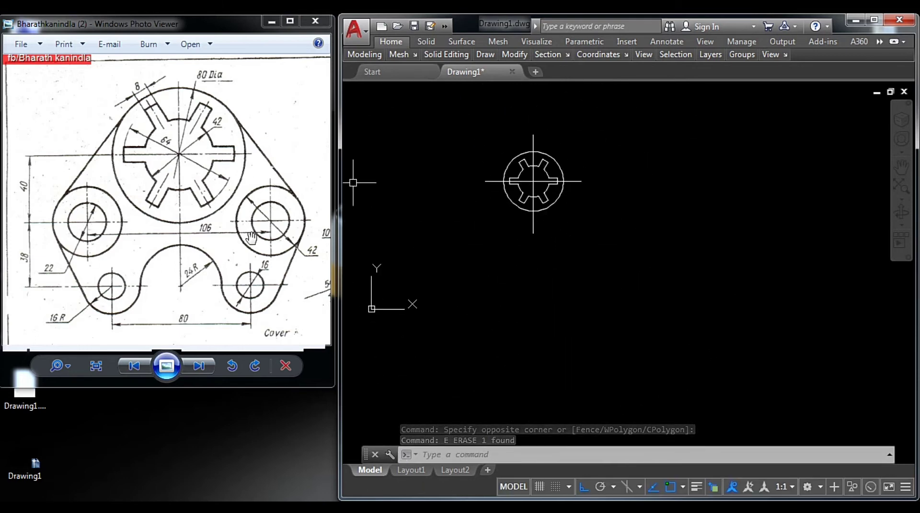
key(Escape)
scroll(491, 192, up, 4)
middle_drag(479, 202, 472, 254)
click(468, 252)
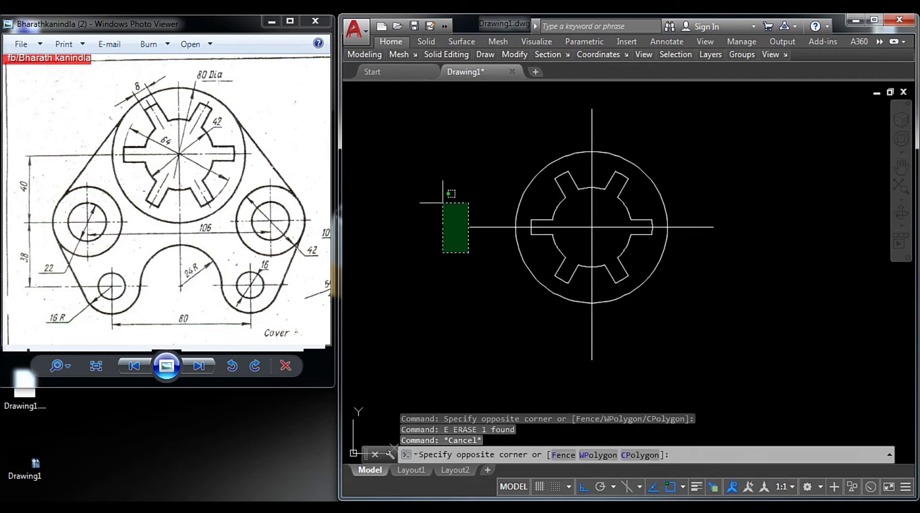
click(443, 203)
click(478, 261)
click(438, 194)
text(o)
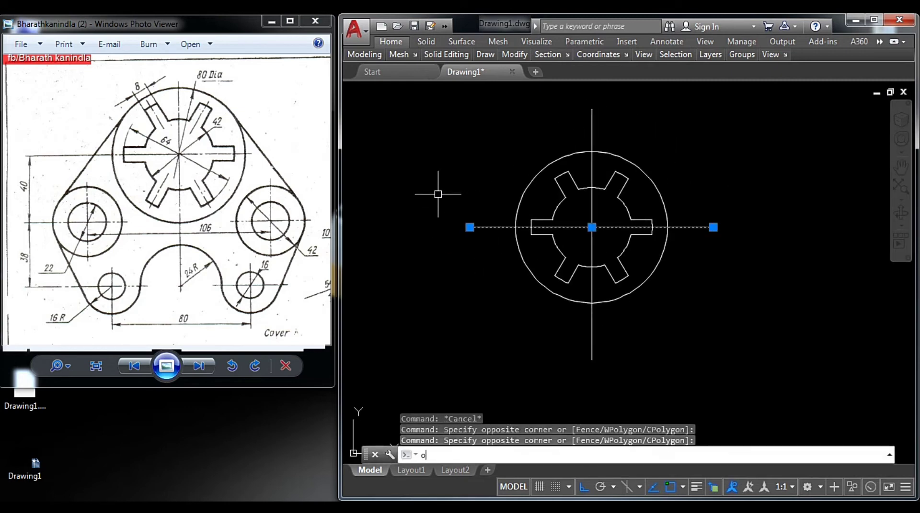
key(Return)
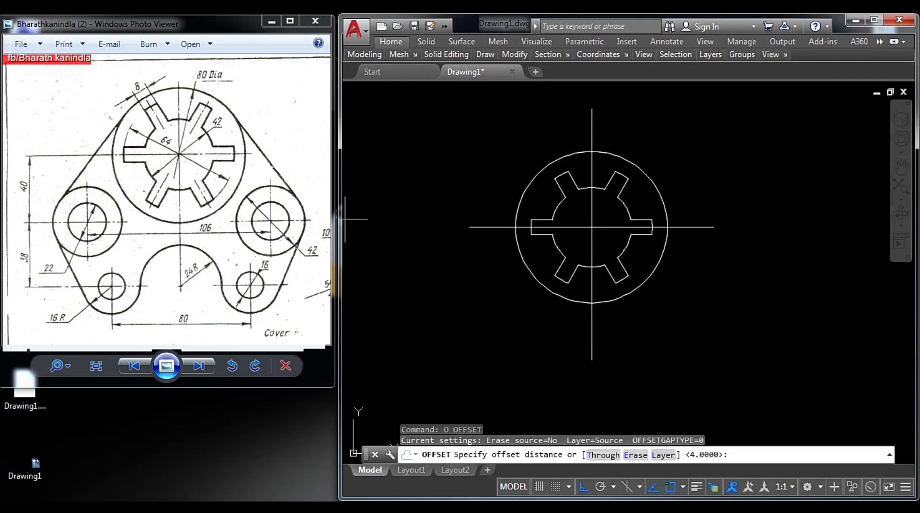
text(40)
key(Return)
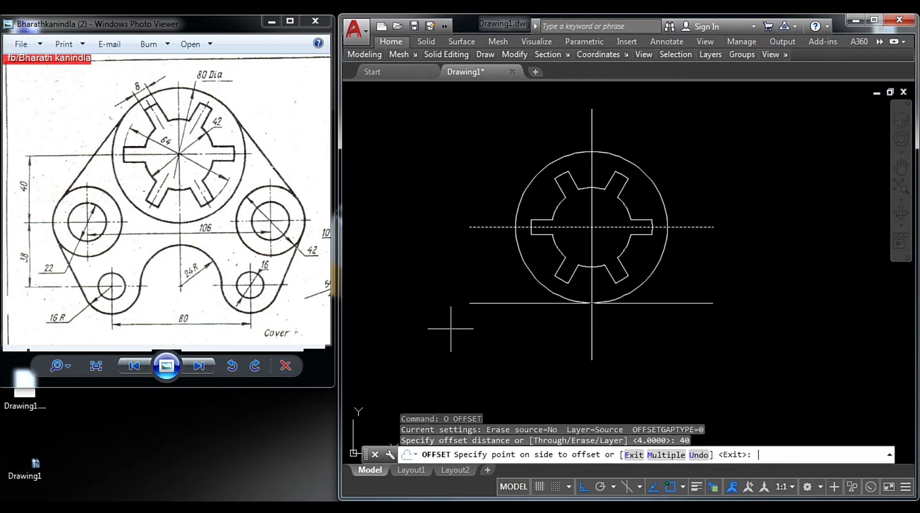
click(553, 395)
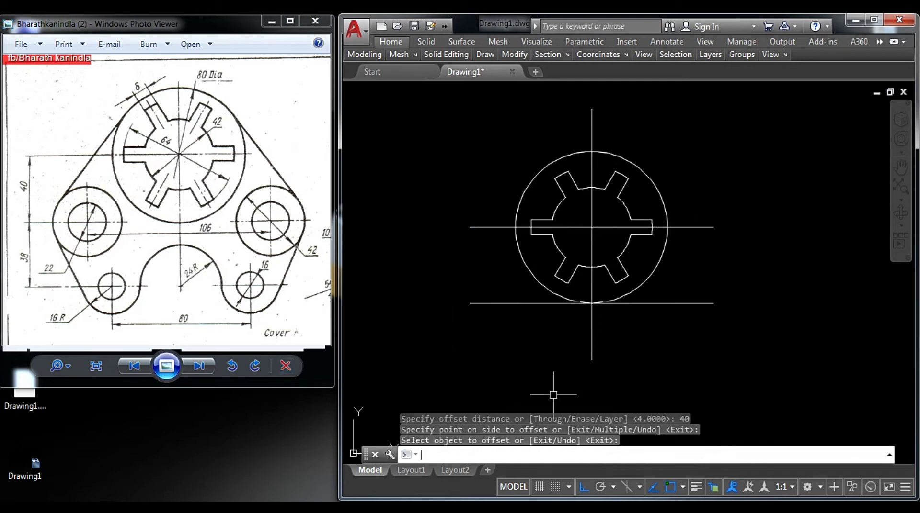
key(Return)
Offset the vertical centre line 53 units to the left.
mouse_move(550, 391)
middle_down()
mouse_move(524, 264)
mouse_move(551, 308)
middle_up()
key(Escape)
key(Escape)
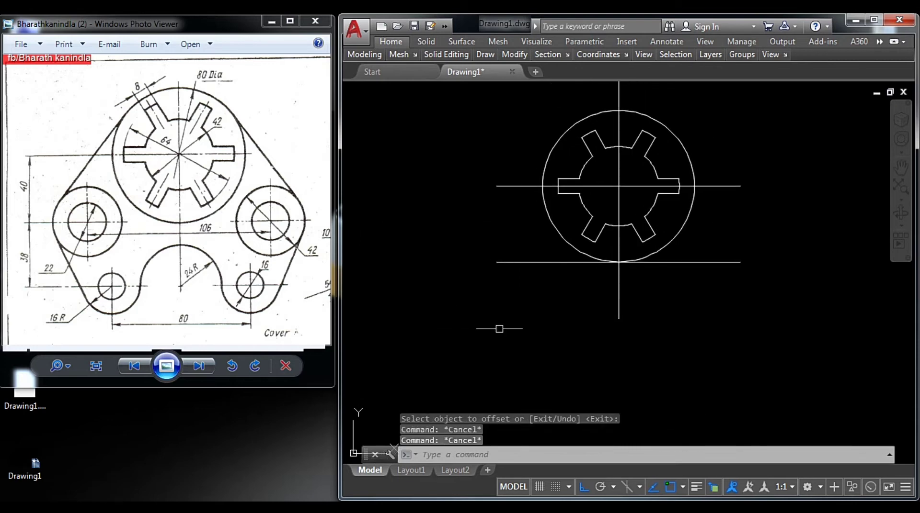
click(653, 312)
click(594, 297)
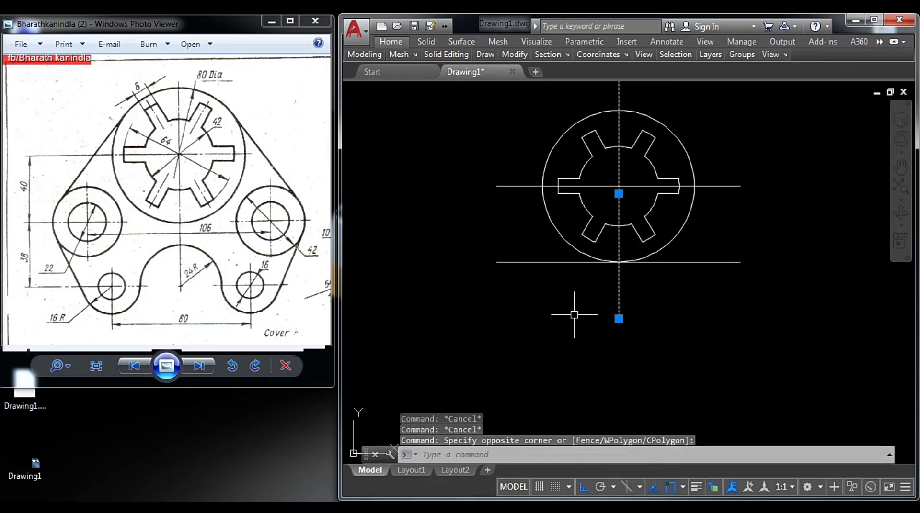
text(o)
key(Return)
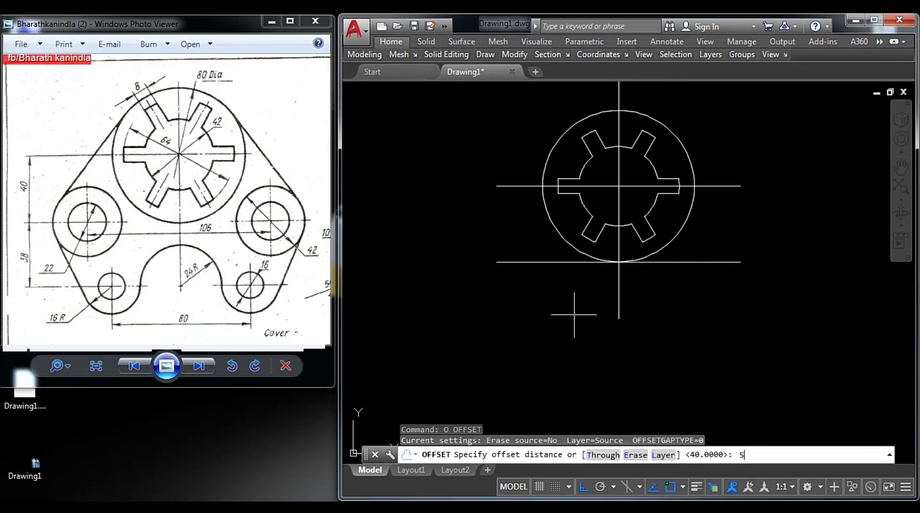
key(Return)
click(410, 315)
key(Return)
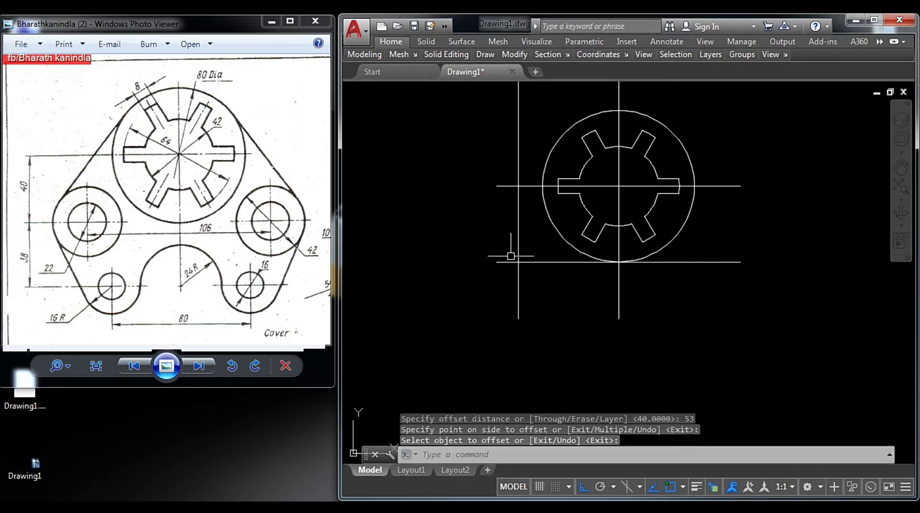
key(Escape)
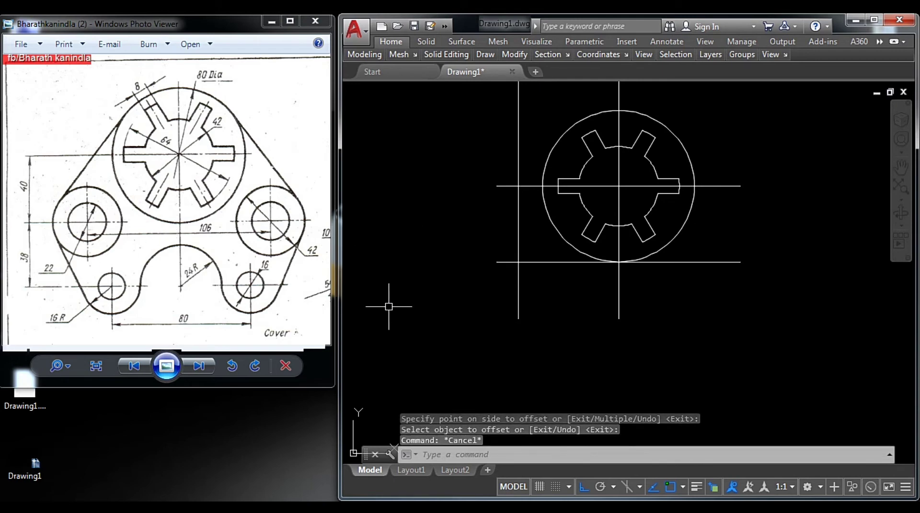
text(c)
key(Return)
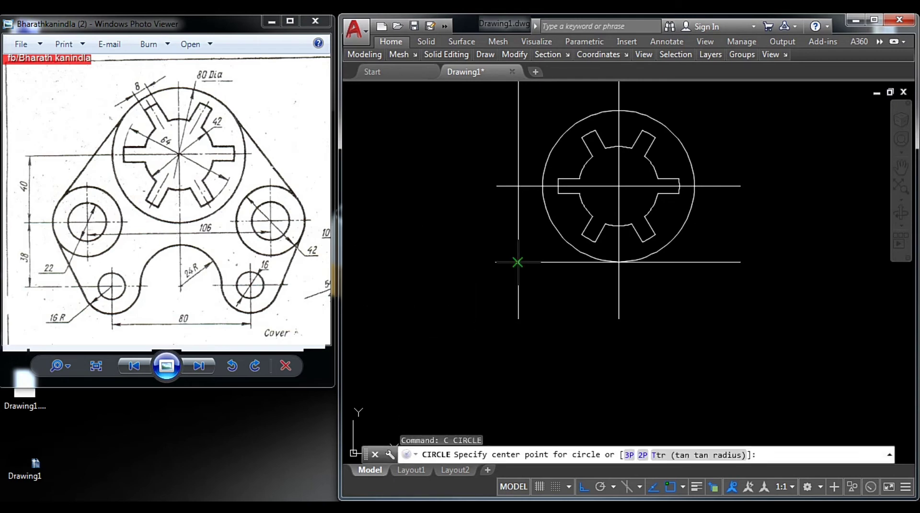
Draw concentric circles of radius 11 and diameter 42 at the lower-left centreline intersection.
click(518, 262)
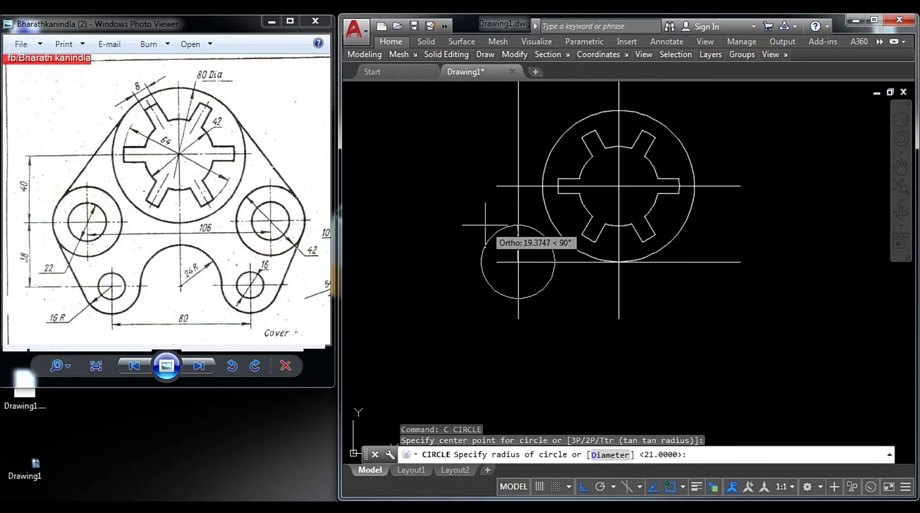
text(11)
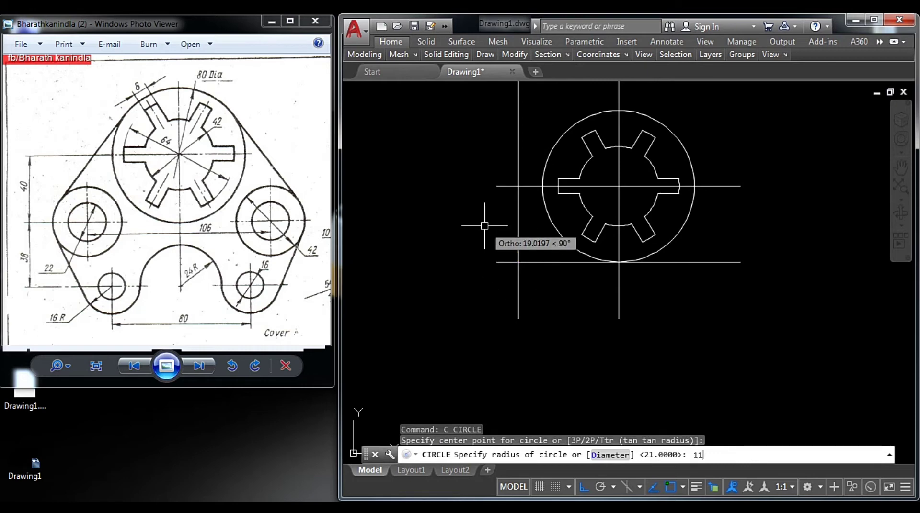
key(Return)
key(Escape)
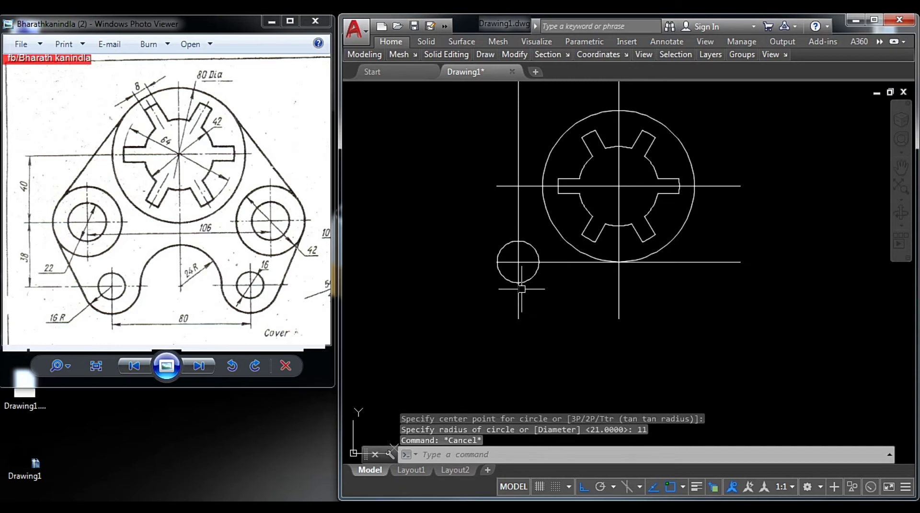
text(c)
key(Return)
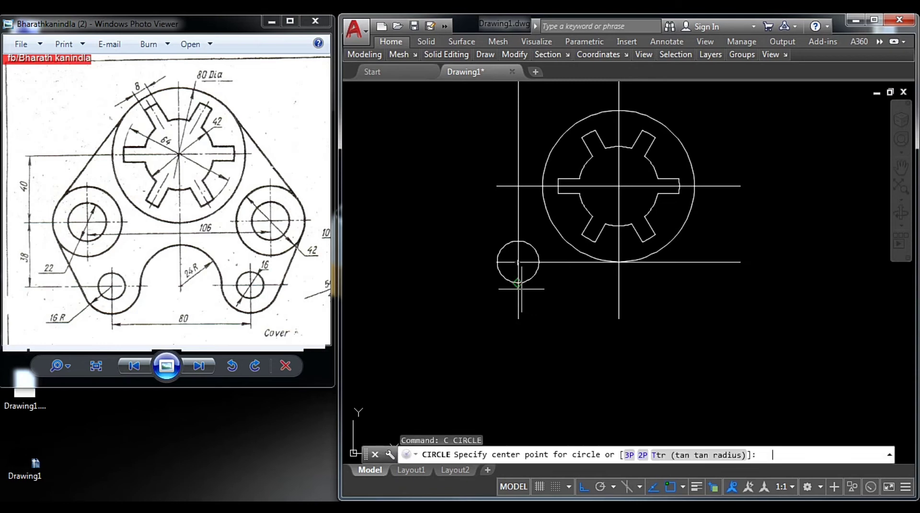
click(518, 262)
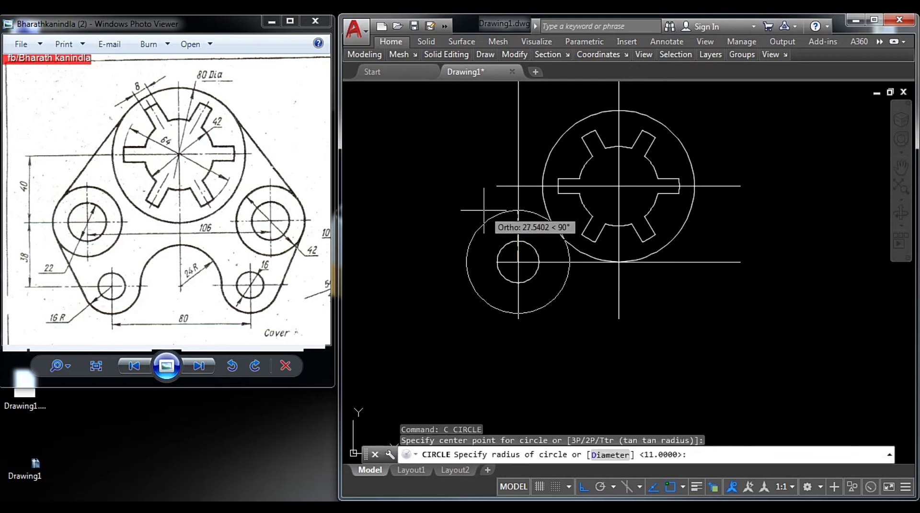
text(d)
key(Return)
text(42)
key(Return)
key(Escape)
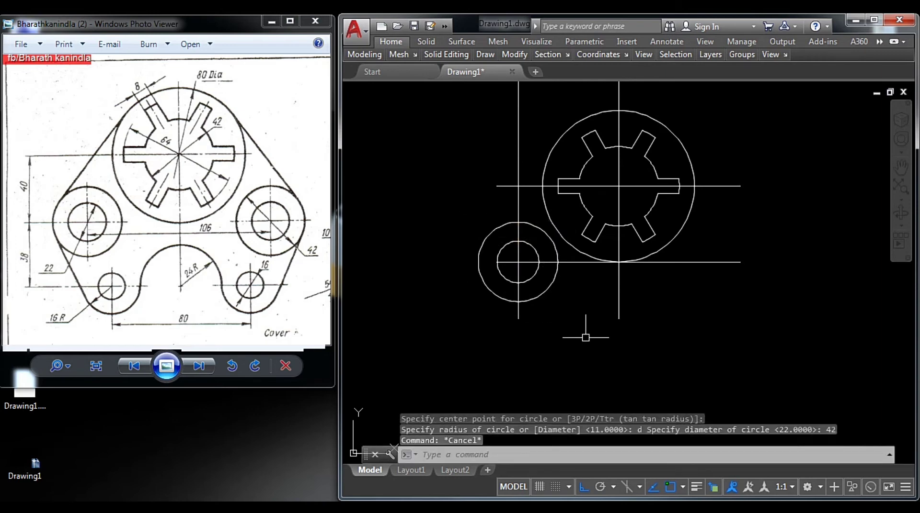
Erase the lower horizontal centreline that sits 40 below.
scroll(536, 323, up, 2)
scroll(532, 316, up, 3)
click(527, 318)
click(449, 263)
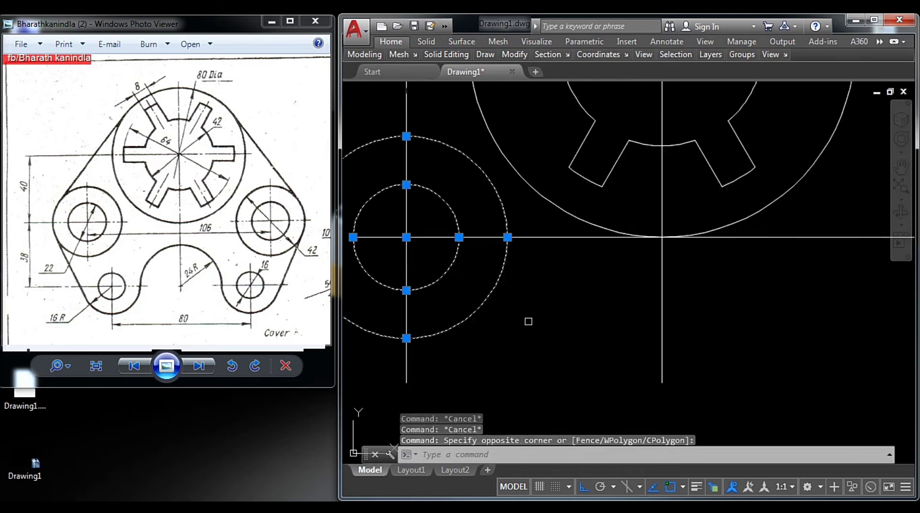
scroll(530, 320, down, 2)
key(Escape)
click(773, 278)
click(754, 249)
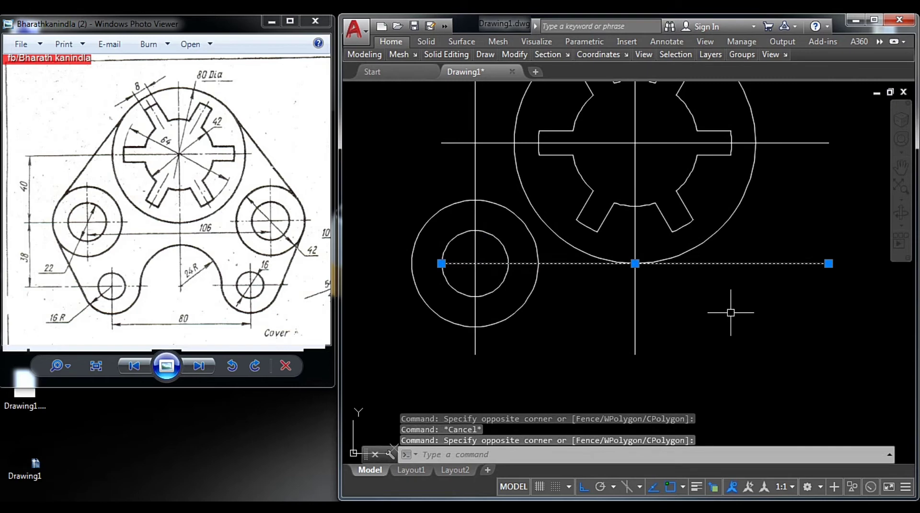
text(e)
key(Return)
Window-select both boss circles and start MIRROR on them.
click(537, 322)
click(507, 288)
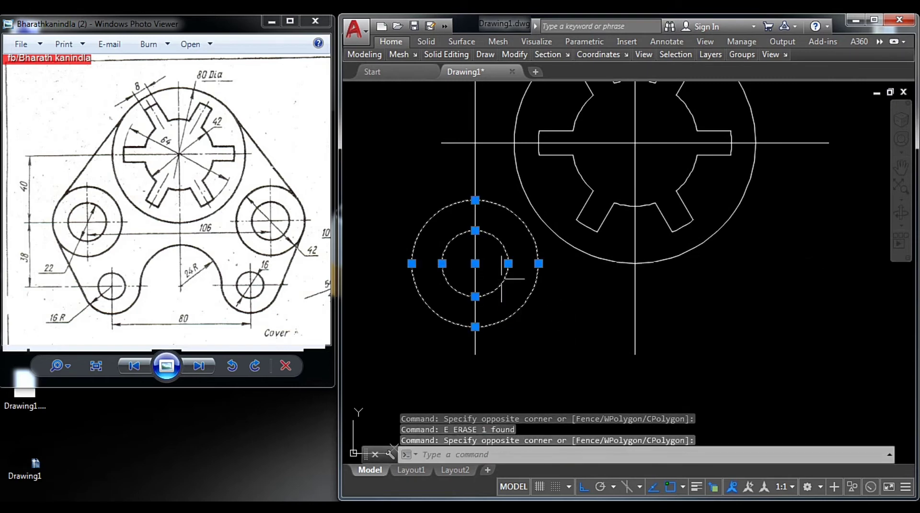
text(mi)
key(Return)
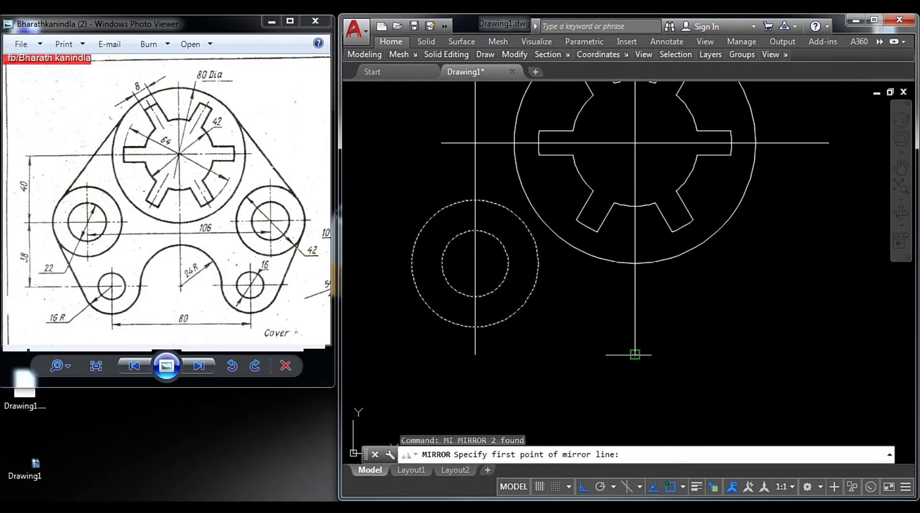
Mirror the 22 and 42 boss circles across the vertical centreline, keeping the originals.
click(635, 355)
click(635, 412)
key(Return)
scroll(634, 345, down, 4)
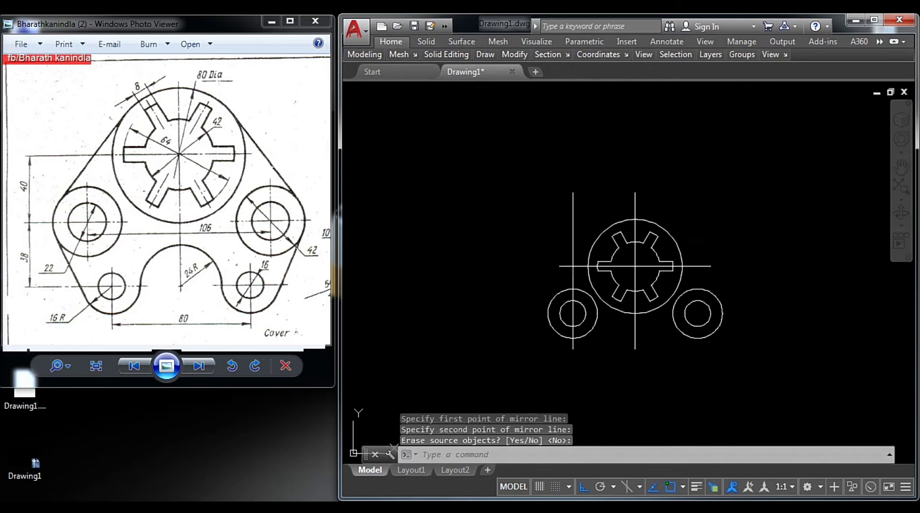
key(Escape)
key(Escape)
Select the hub's horizontal centreline to copy it.
middle_drag(394, 449, 356, 365)
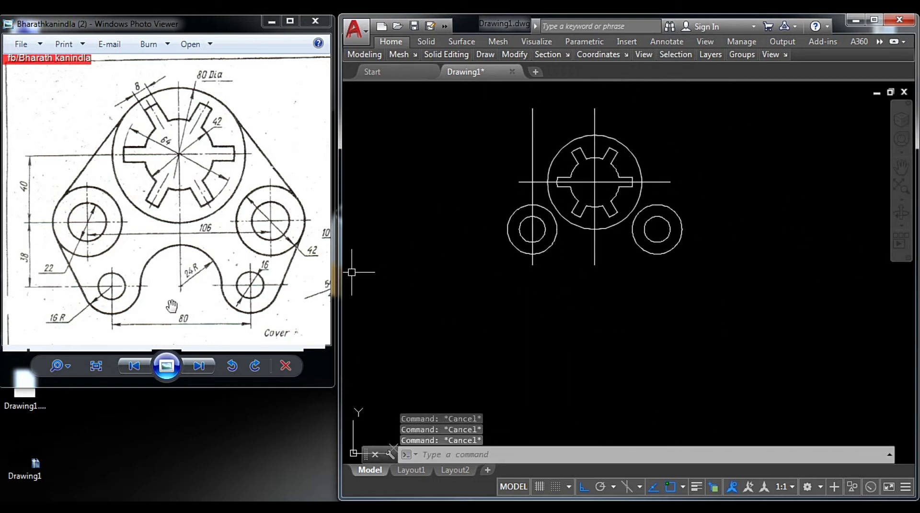
scroll(531, 230, up, 2)
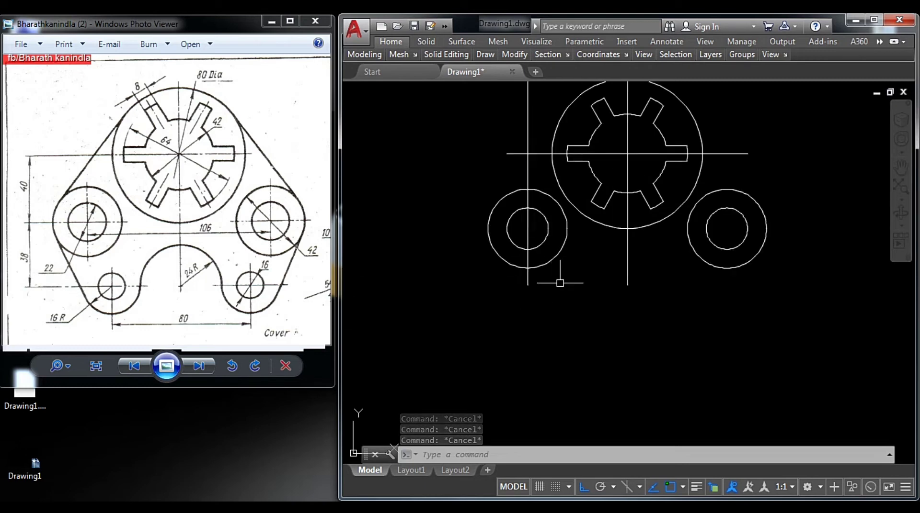
scroll(537, 240, down, 2)
click(532, 203)
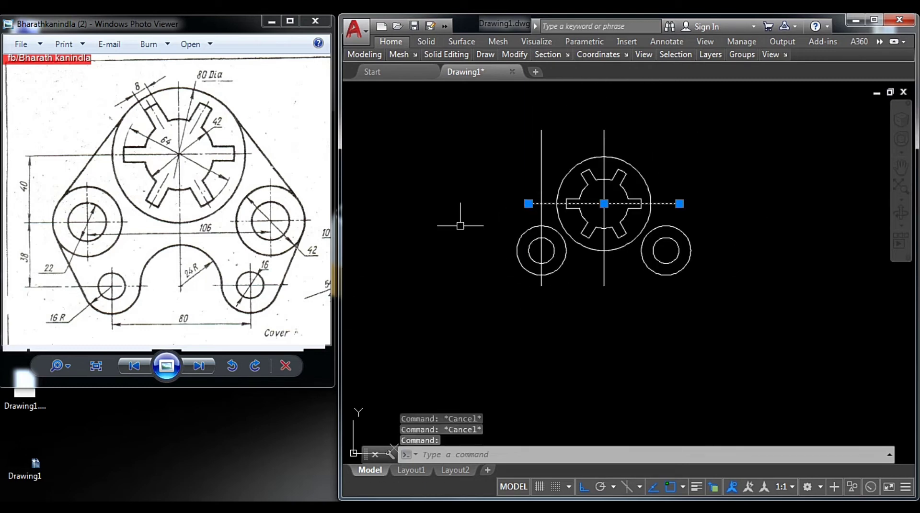
text(m)
key(Return)
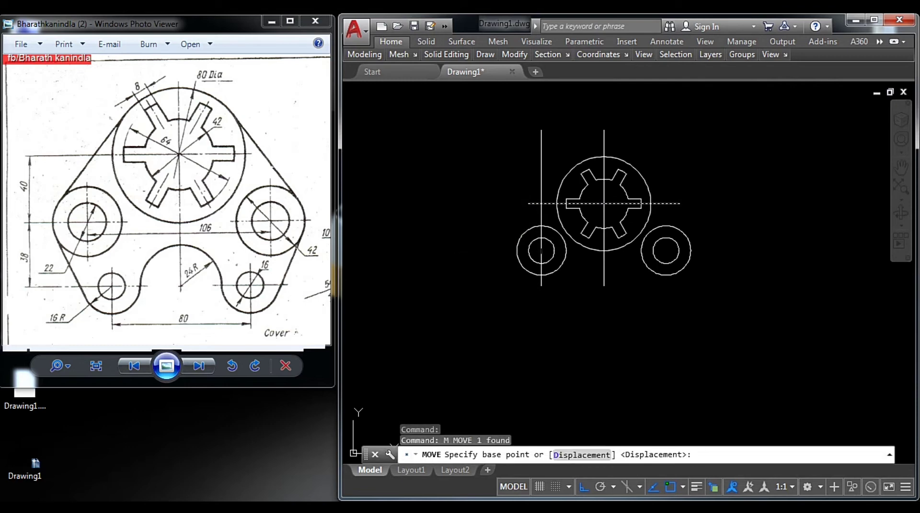
key(Escape)
key(Escape)
click(529, 204)
text(co)
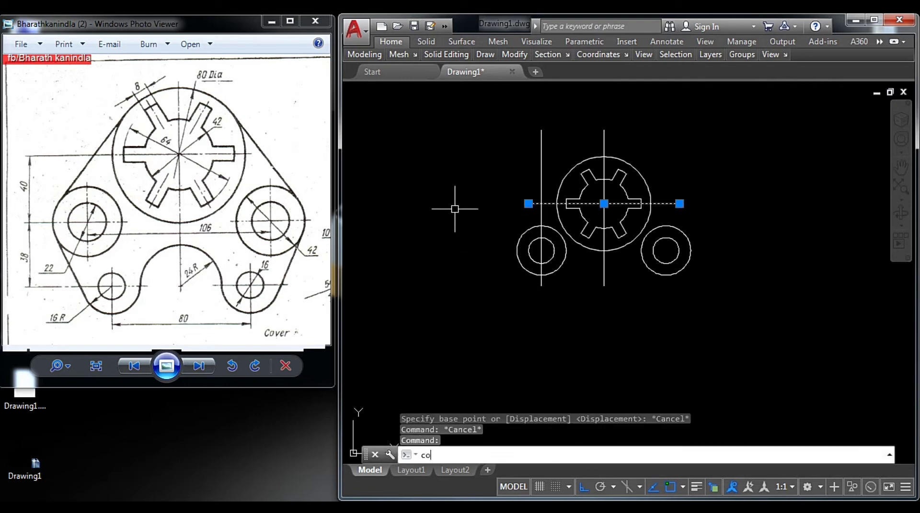
key(Return)
Copy the hub's horizontal centreline down through the boss centres.
scroll(541, 206, up, 4)
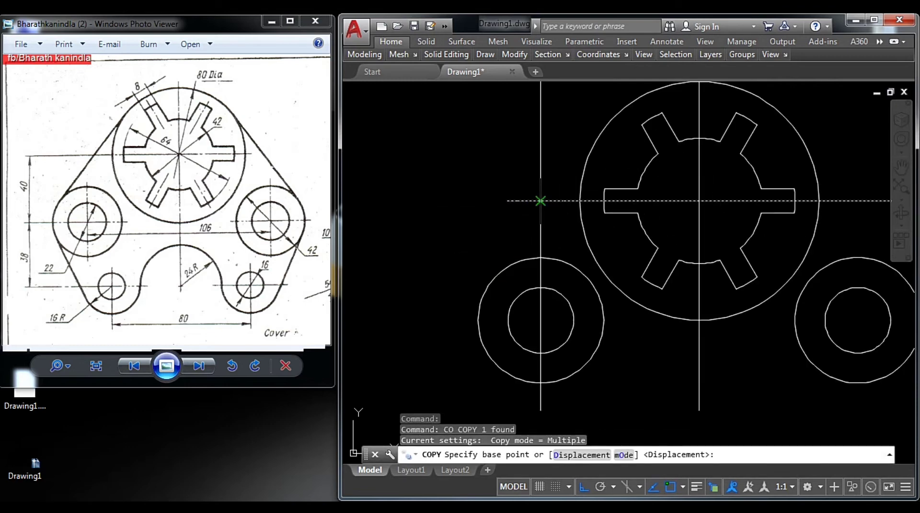
click(540, 201)
key(Escape)
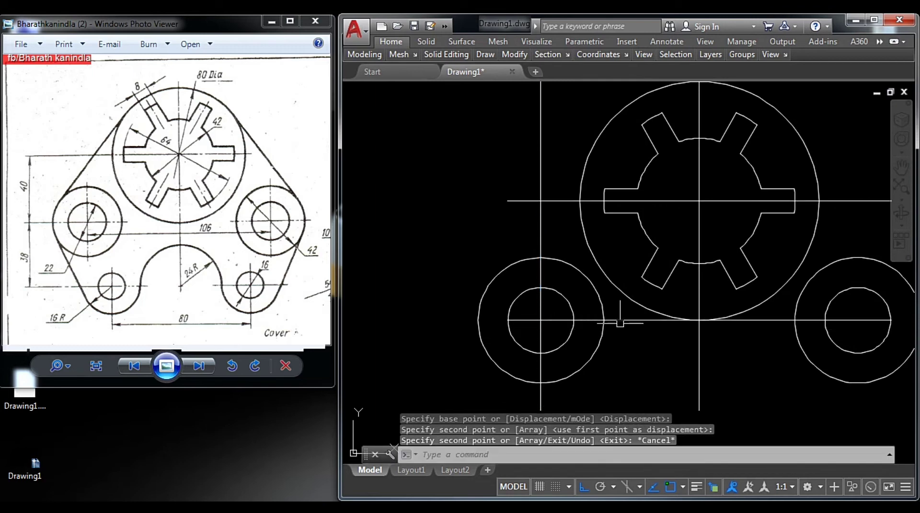
click(610, 320)
middle_drag(639, 369, 621, 300)
Offset the boss centreline 38 downward to create a parallel lower line.
text(o)
key(Return)
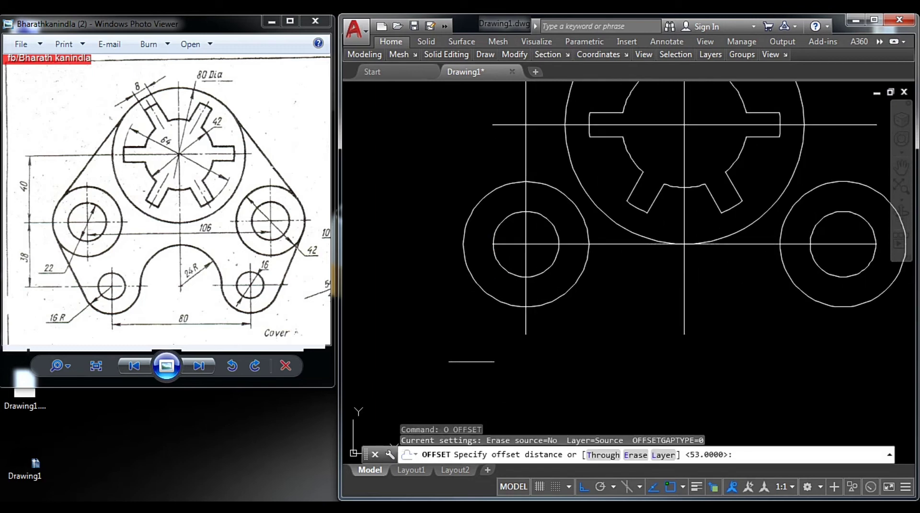
text(38)
key(Return)
click(508, 244)
click(612, 392)
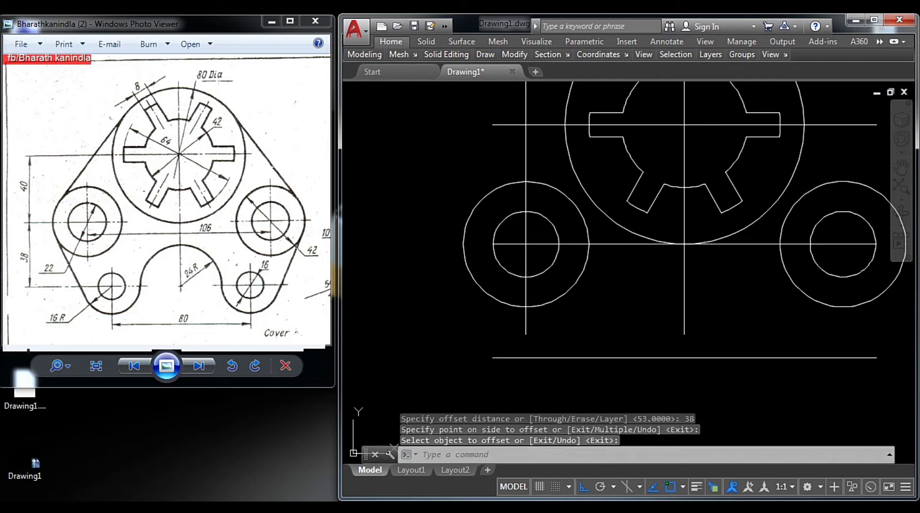
middle_drag(670, 342, 637, 267)
key(Escape)
key(Escape)
key(Escape)
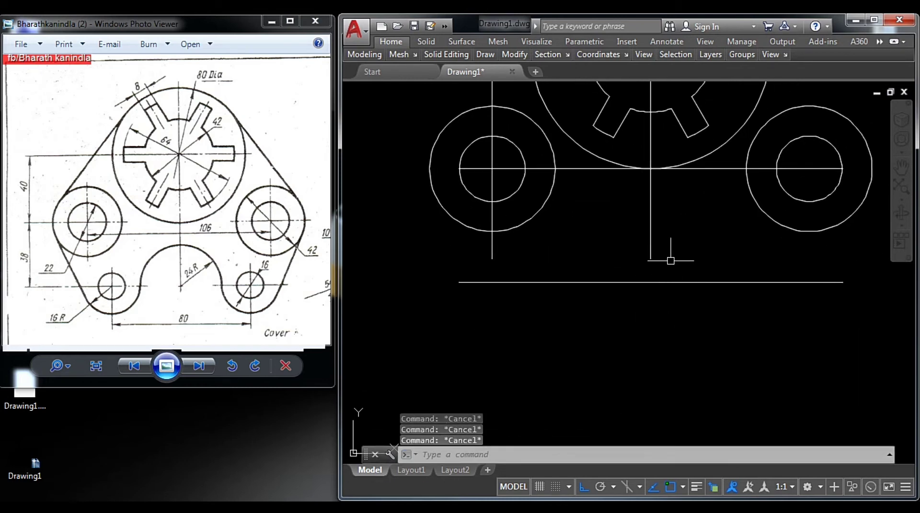
Extend the vertical centreline's lower end down past the new lower line.
click(661, 250)
click(633, 221)
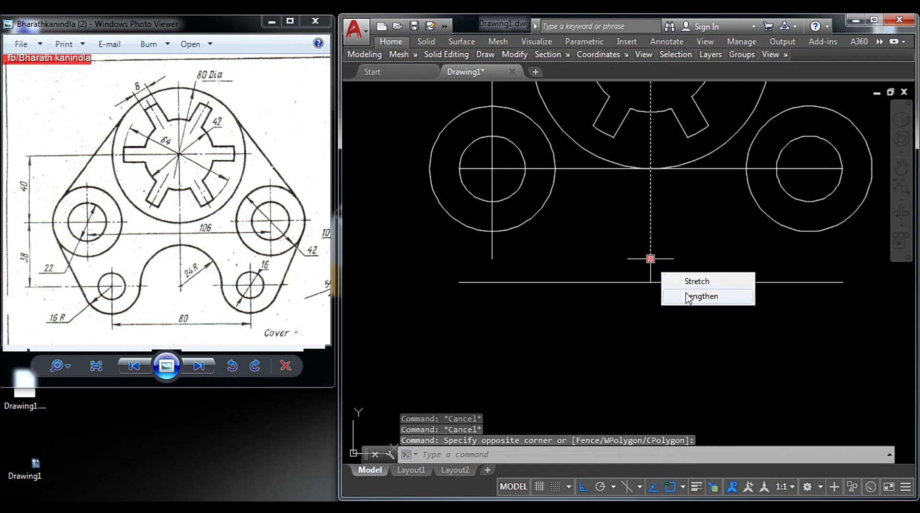
click(692, 298)
click(684, 338)
key(Escape)
Draw a radius-24 circle where the vertical centreline meets the lower line.
text(c)
key(Return)
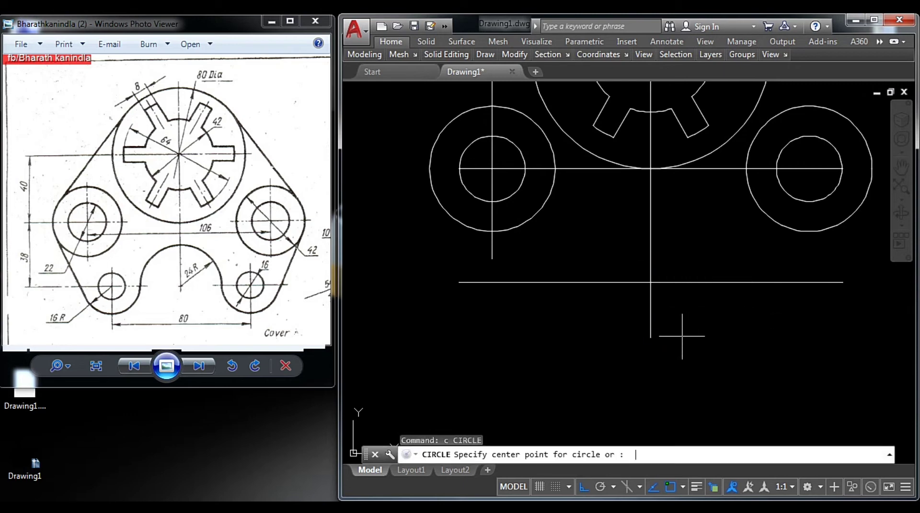
click(650, 282)
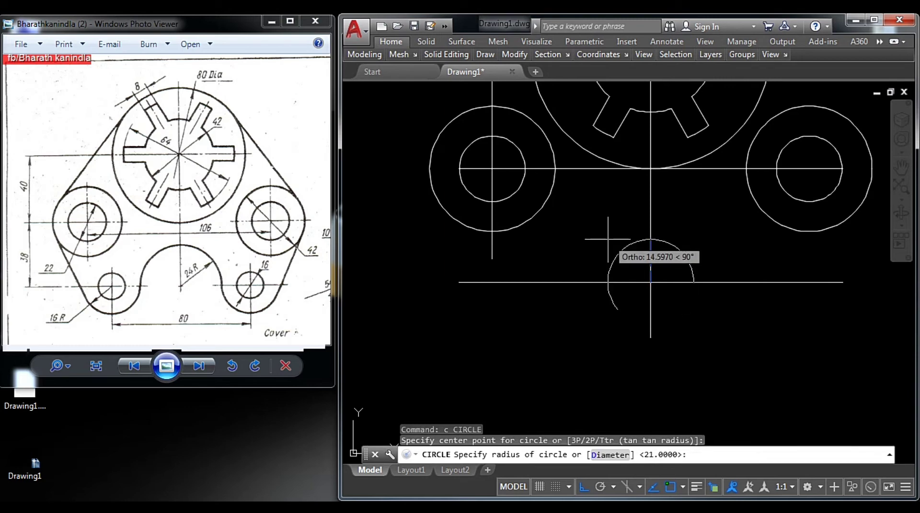
text(24)
key(Return)
scroll(597, 354, down, 3)
key(Escape)
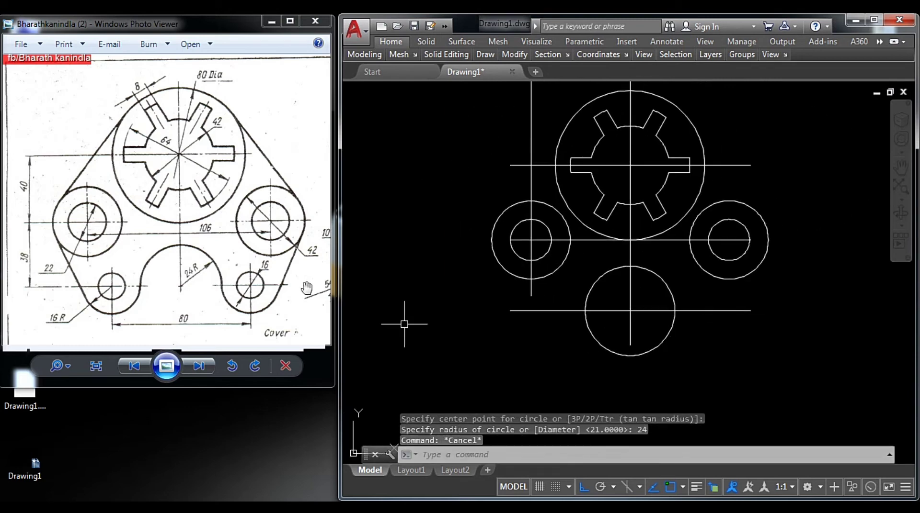
key(Escape)
key(Escape)
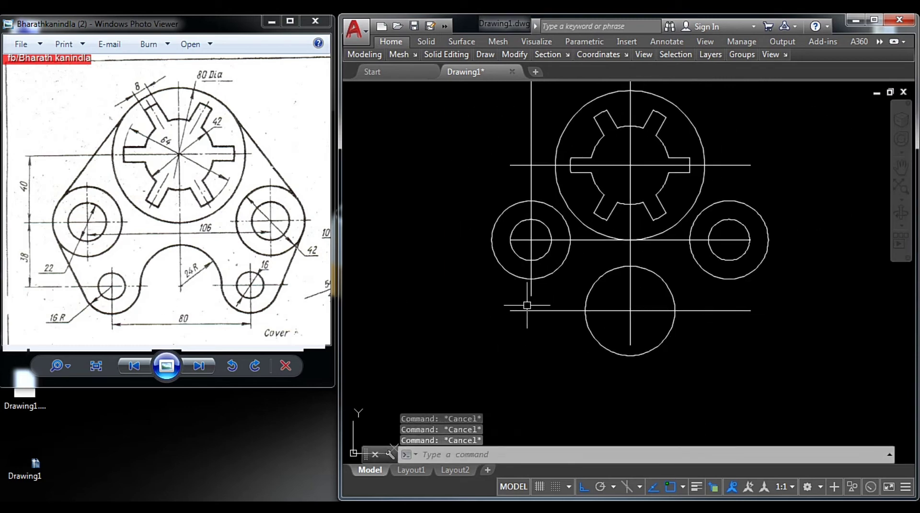
Offset the vertical centreline 40 to the left.
click(632, 288)
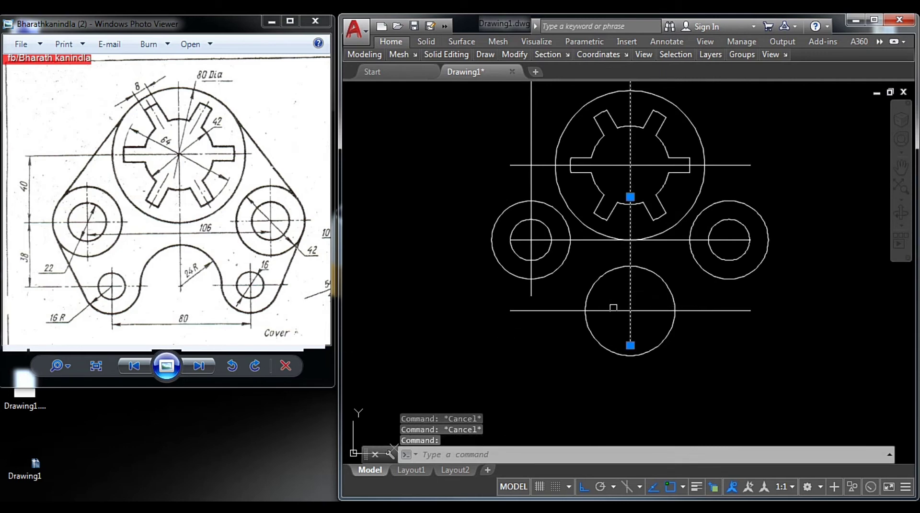
text(o)
key(Return)
text(40)
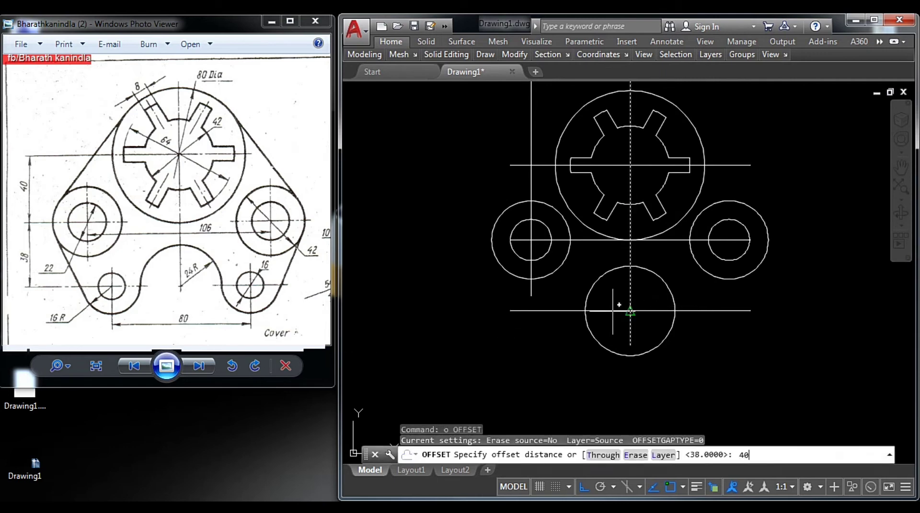
key(Return)
click(555, 312)
key(Return)
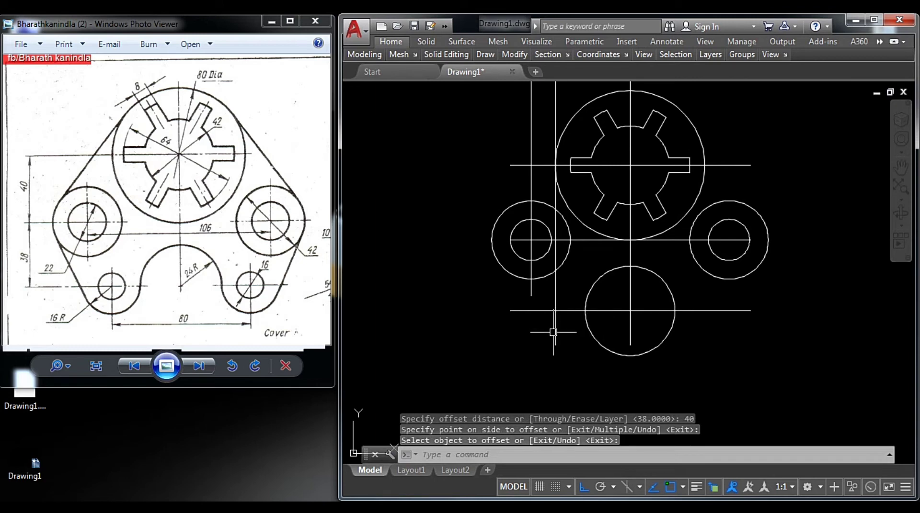
text(c)
key(Return)
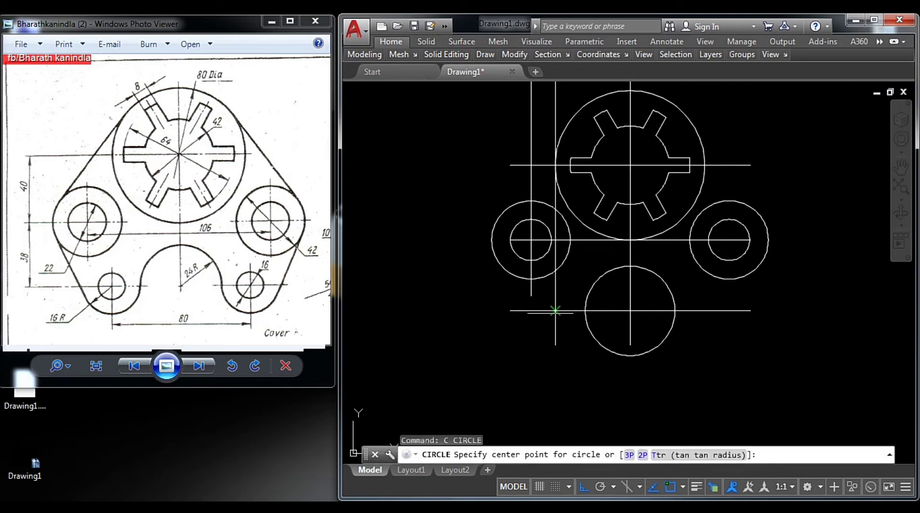
Draw a radius-8 circle where the left offset line meets the lower horizontal line.
click(555, 312)
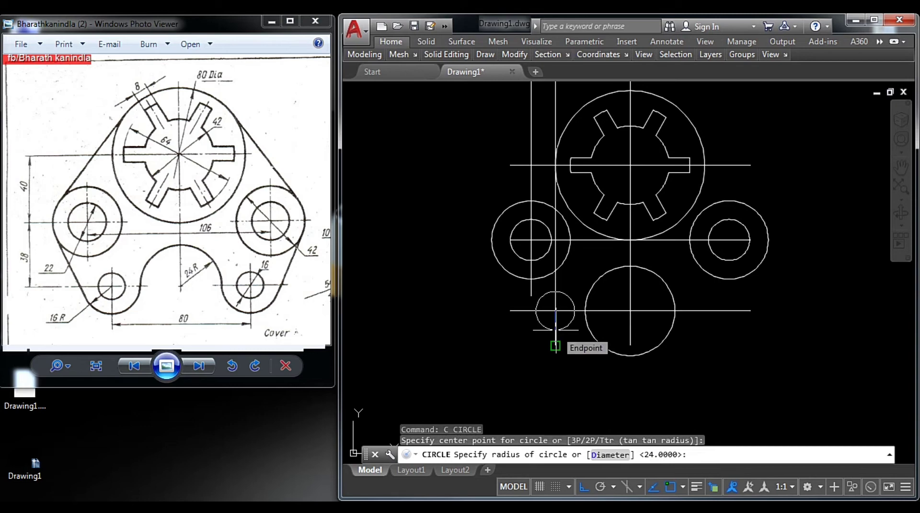
text(8)
key(Return)
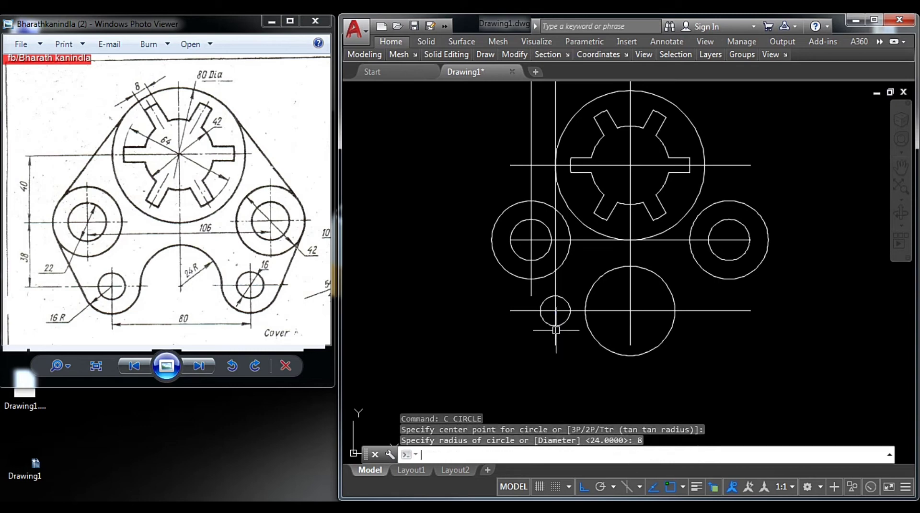
key(Escape)
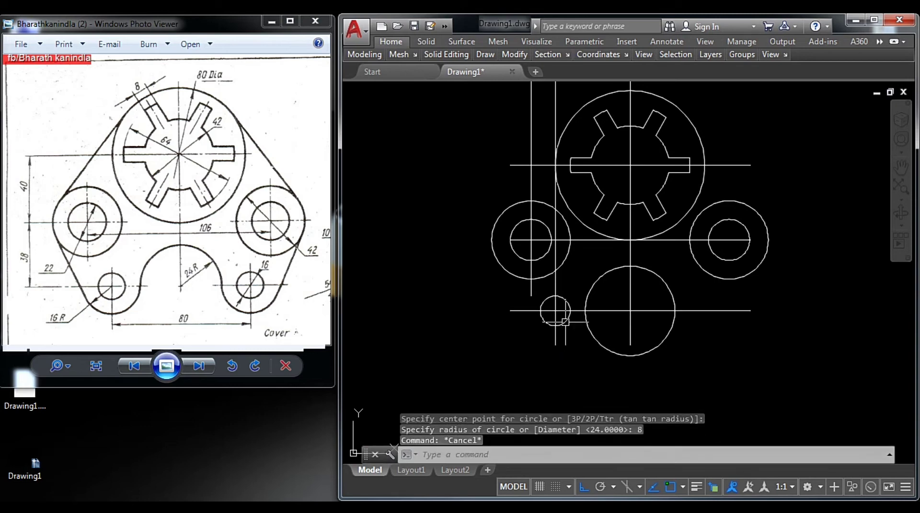
Check the small circle's radius and diameter in Quick Properties.
click(565, 319)
double_click(565, 319)
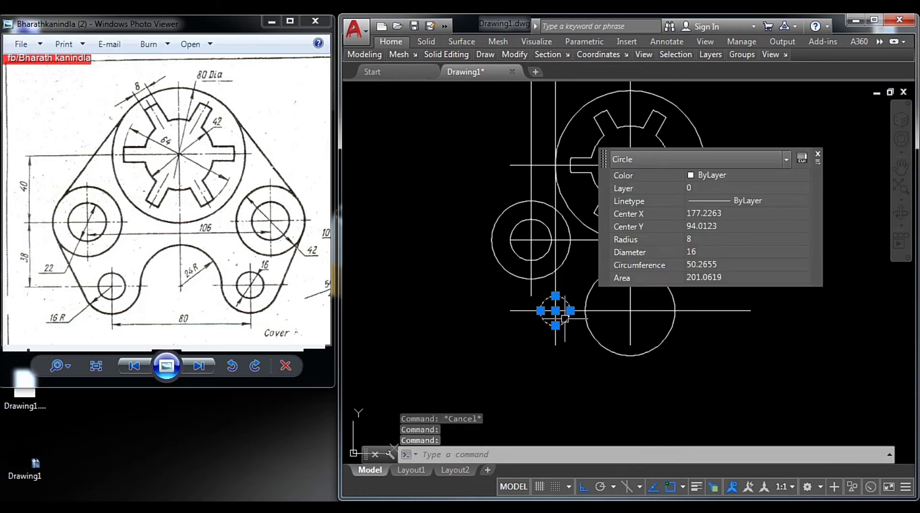
key(Escape)
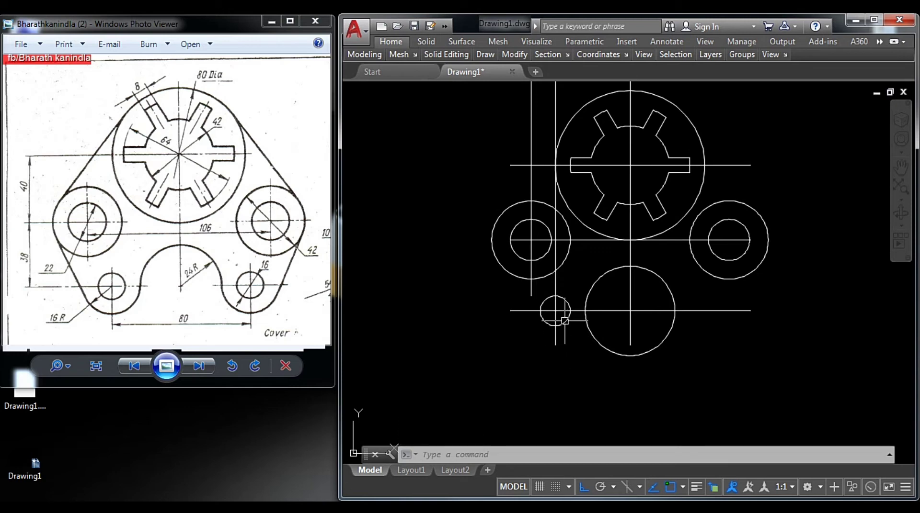
scroll(561, 316, up, 1)
scroll(566, 330, up, 1)
scroll(570, 345, up, 1)
Draw a radius-16 circle concentric with the radius-8 circle.
key(Escape)
key(Escape)
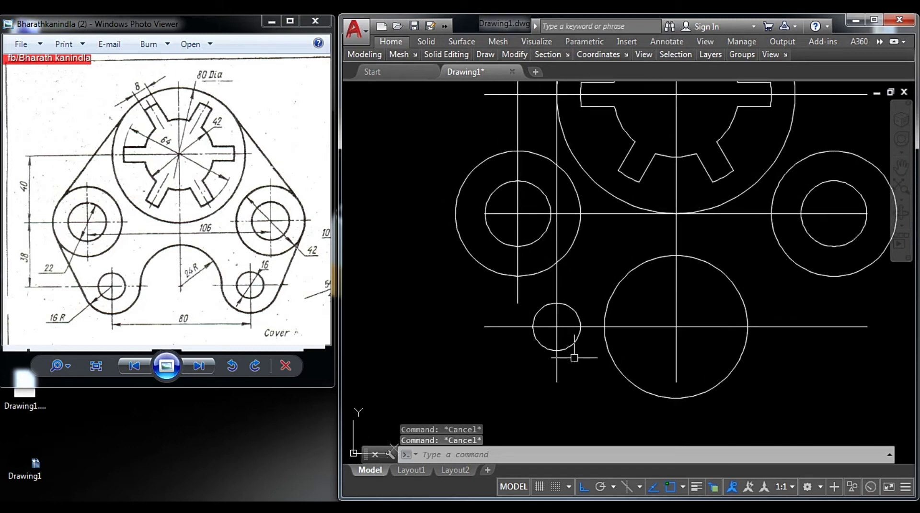
key(Escape)
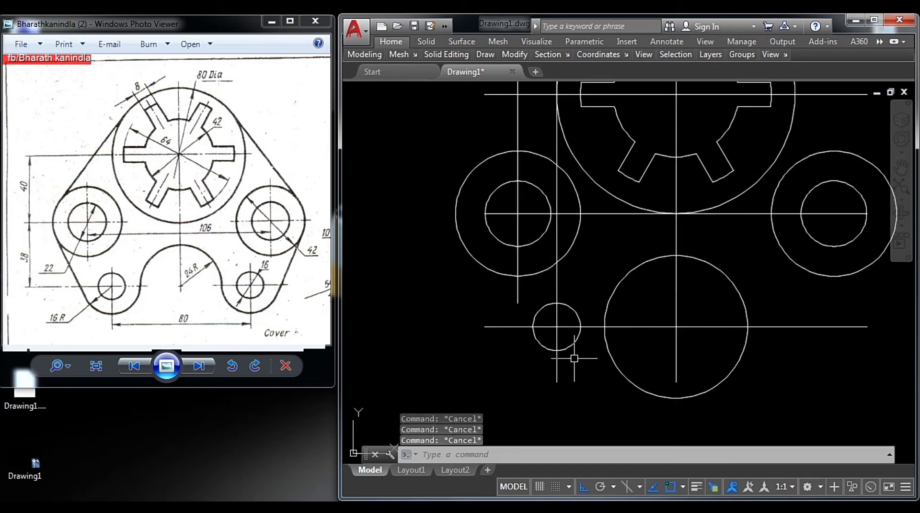
text(c)
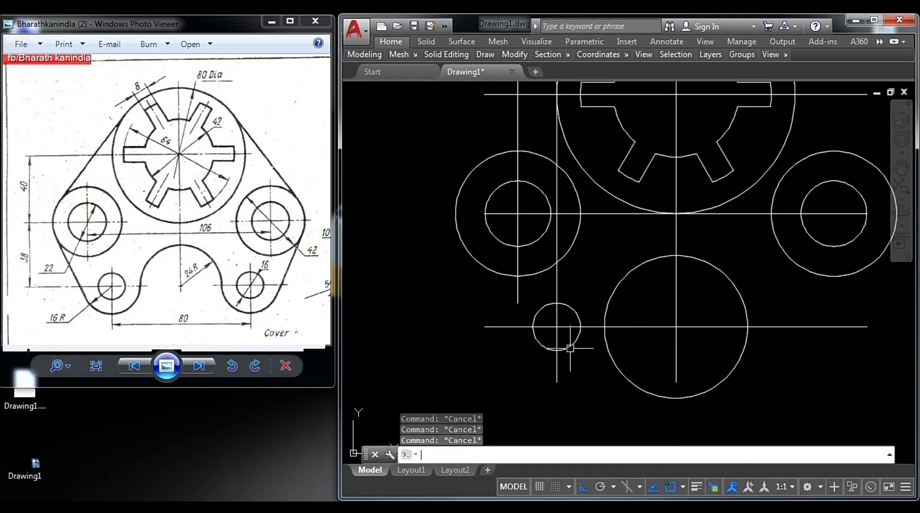
key(Return)
click(556, 328)
text(16)
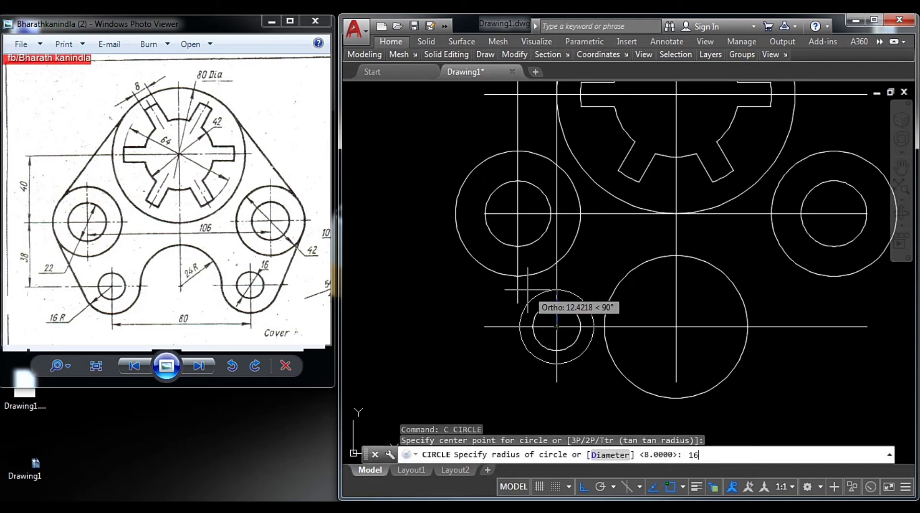
key(Return)
key(Escape)
key(Escape)
key(Escape)
Erase the left vertical construction lines through the lower-left circles.
mouse_move(604, 377)
middle_down()
mouse_move(584, 318)
mouse_move(551, 349)
mouse_move(559, 370)
middle_up()
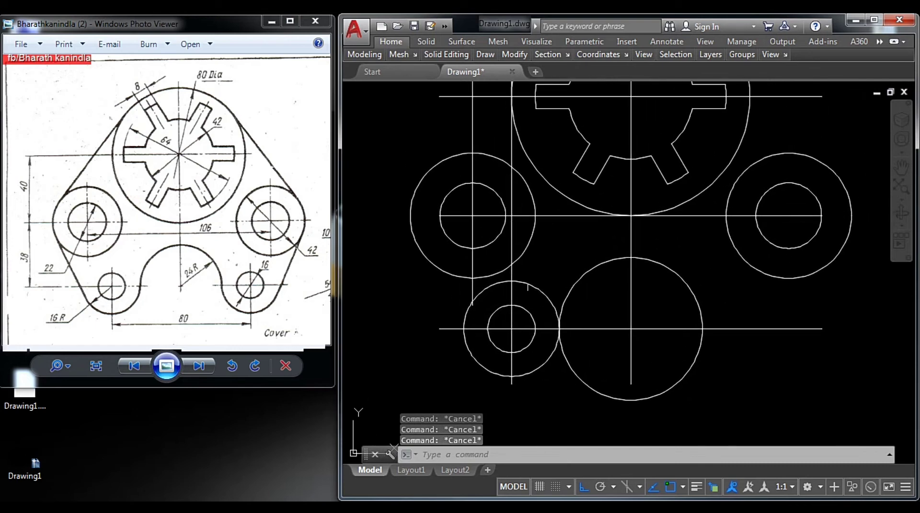
click(512, 277)
click(565, 343)
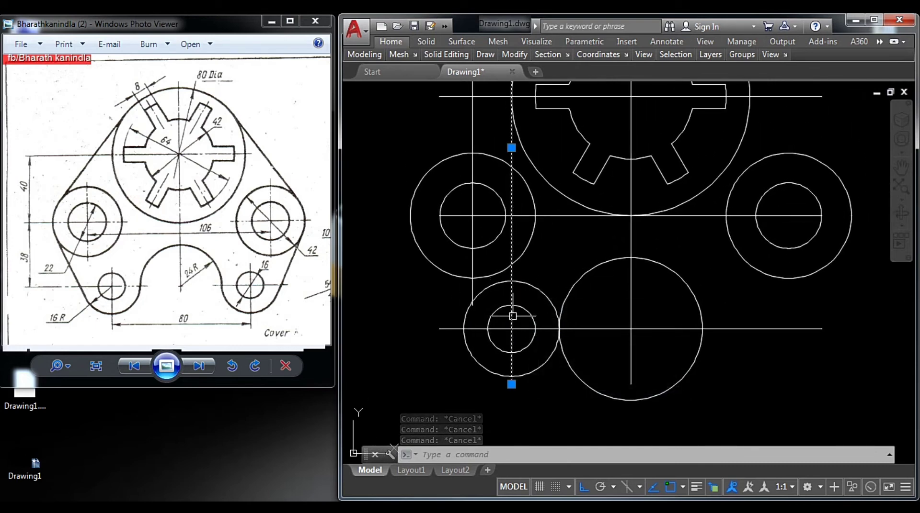
text(e)
key(Return)
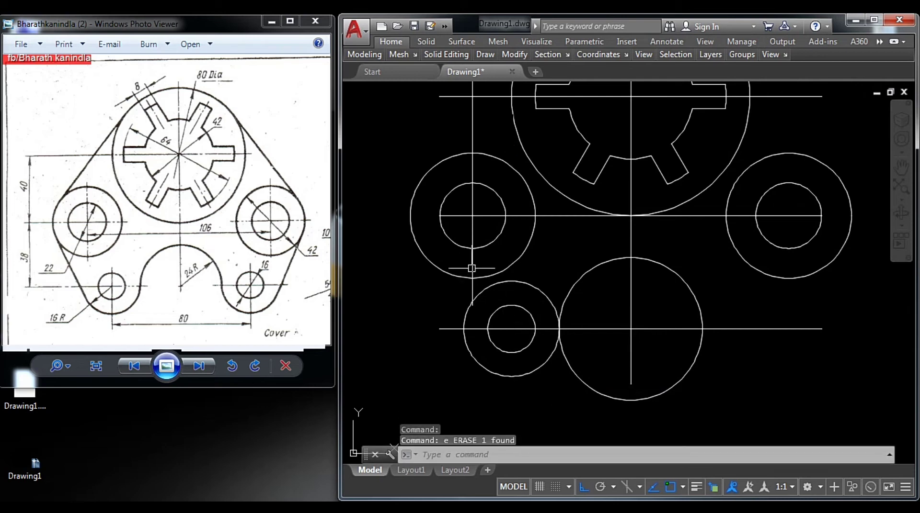
click(472, 268)
key(Return)
Window-select both concentric lower-left circles (radius 8 and 16).
mouse_move(539, 362)
middle_down()
mouse_move(530, 373)
mouse_move(512, 344)
middle_up()
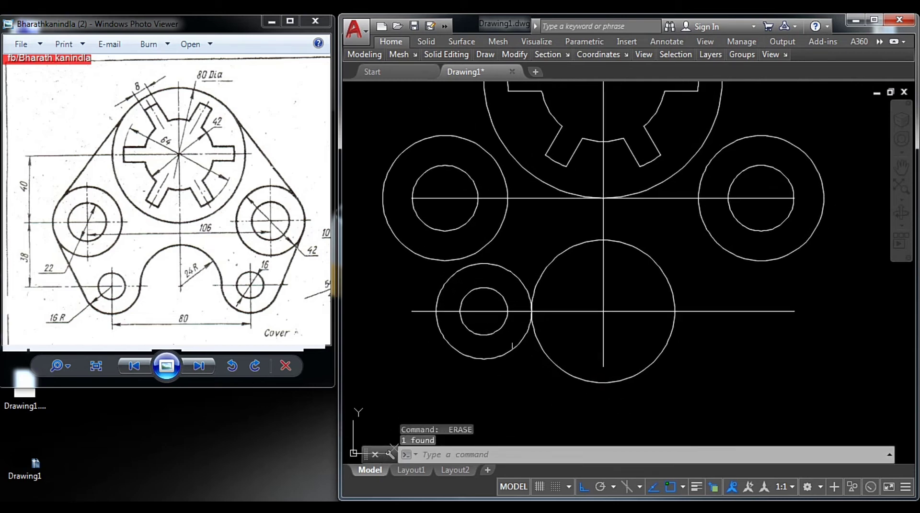
click(517, 360)
click(458, 313)
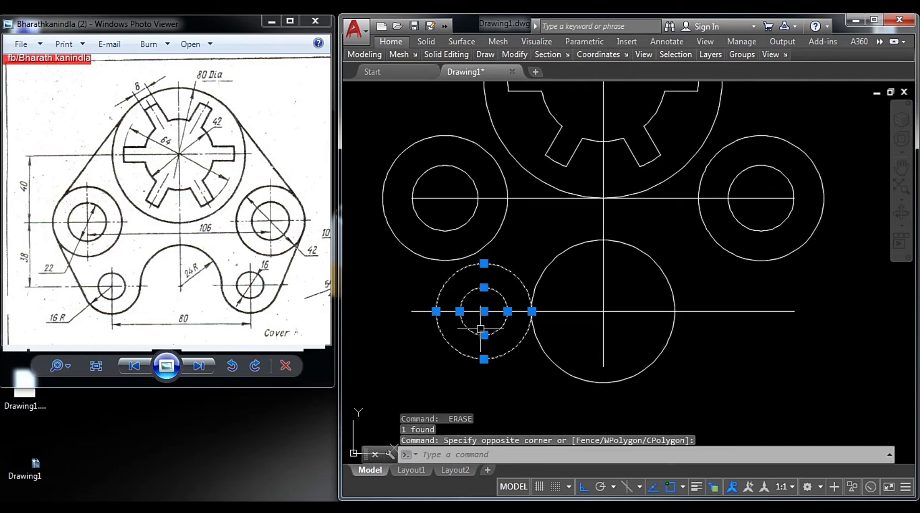
Mirror the radius 8 and 16 circle pair across the central vertical line, keeping the originals.
text(mi)
key(Return)
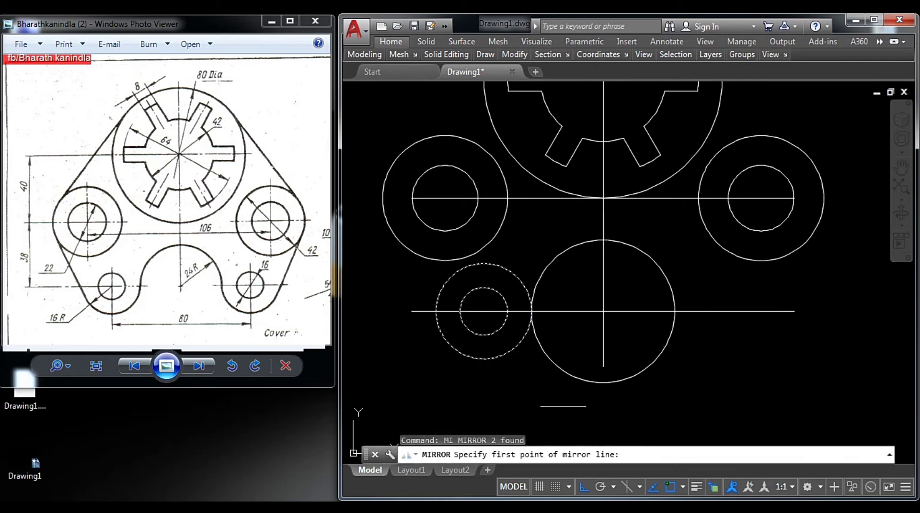
click(603, 367)
click(603, 309)
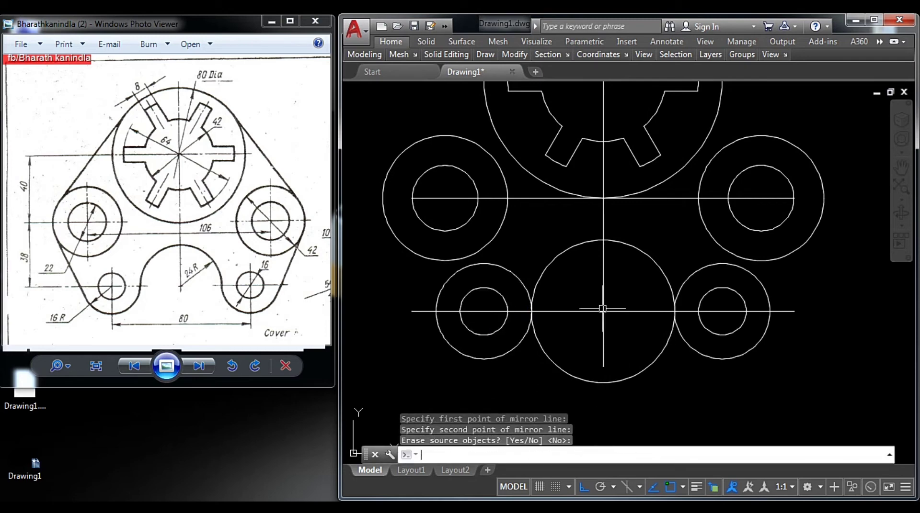
key(Return)
key(Escape)
key(Escape)
Erase the lower horizontal centre line.
middle_drag(672, 370, 641, 362)
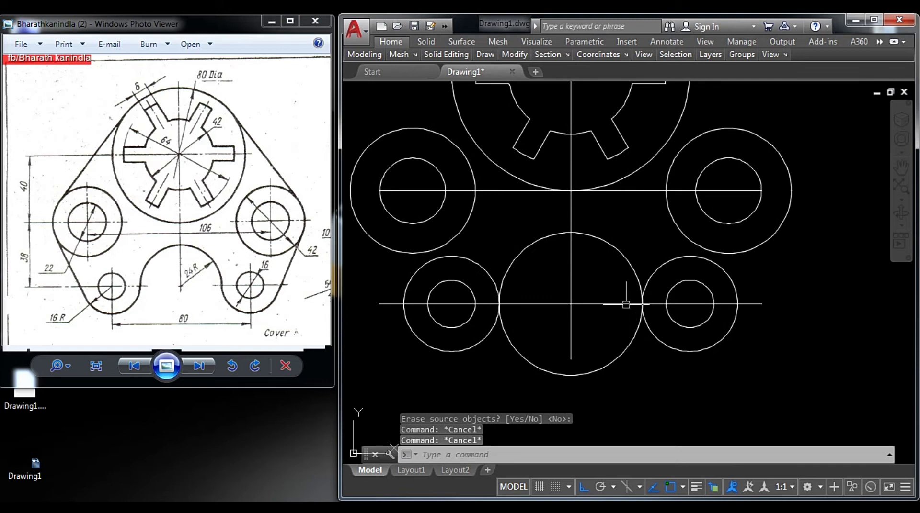
click(623, 303)
text(e)
key(Return)
Trim away the lower half of the radius-24 circle, leaving an arch.
text(t)
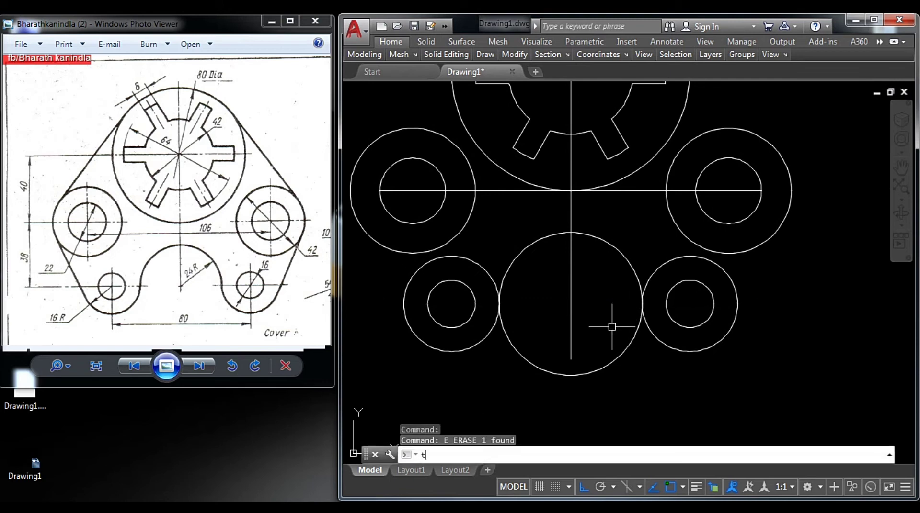
key(Return)
key(Return)
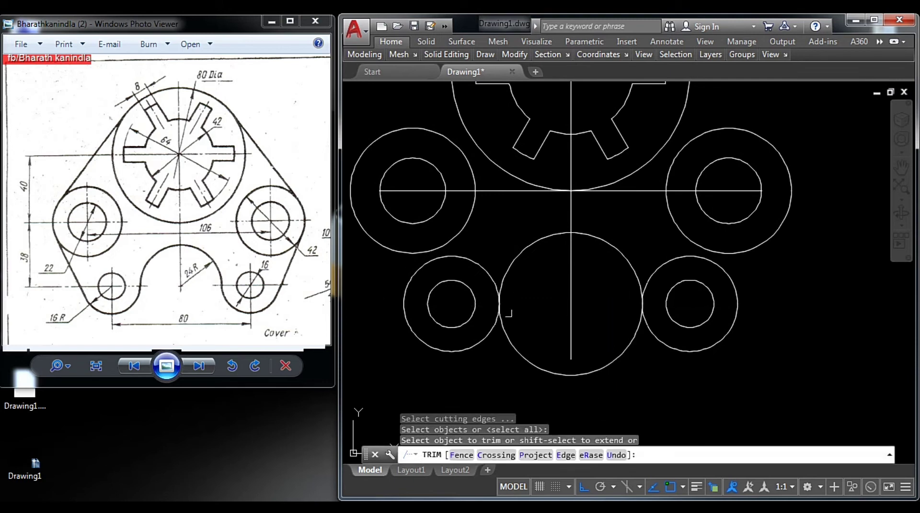
click(502, 320)
scroll(649, 301, up, 4)
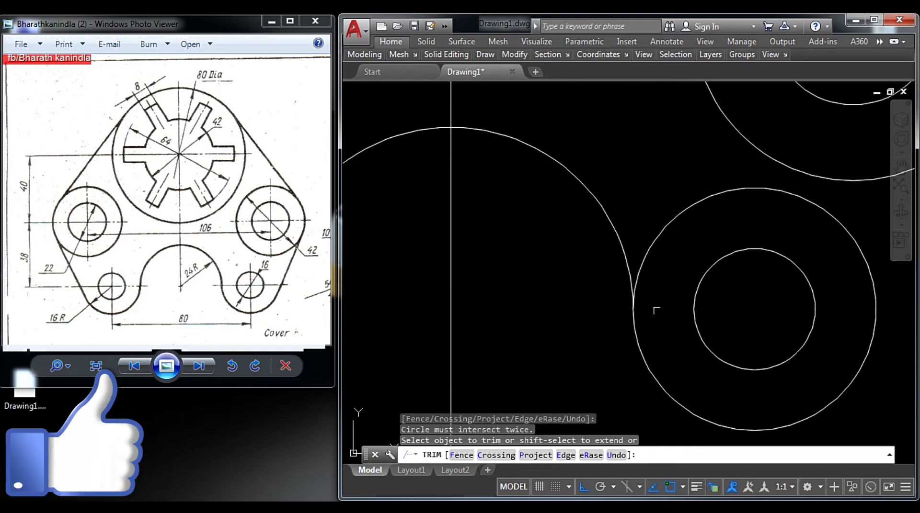
click(636, 289)
scroll(651, 241, down, 5)
scroll(651, 221, up, 1)
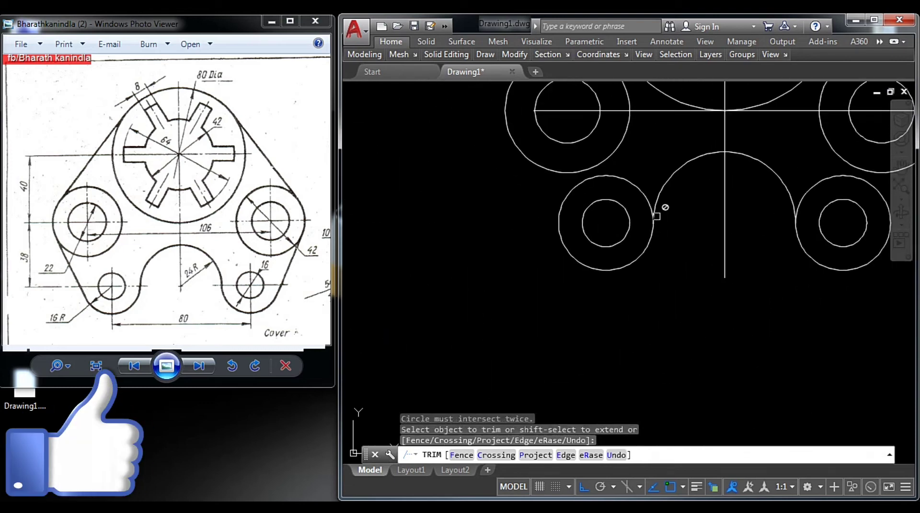
key(Escape)
scroll(657, 216, down, 2)
scroll(732, 294, down, 1)
key(Escape)
key(Escape)
text(1)
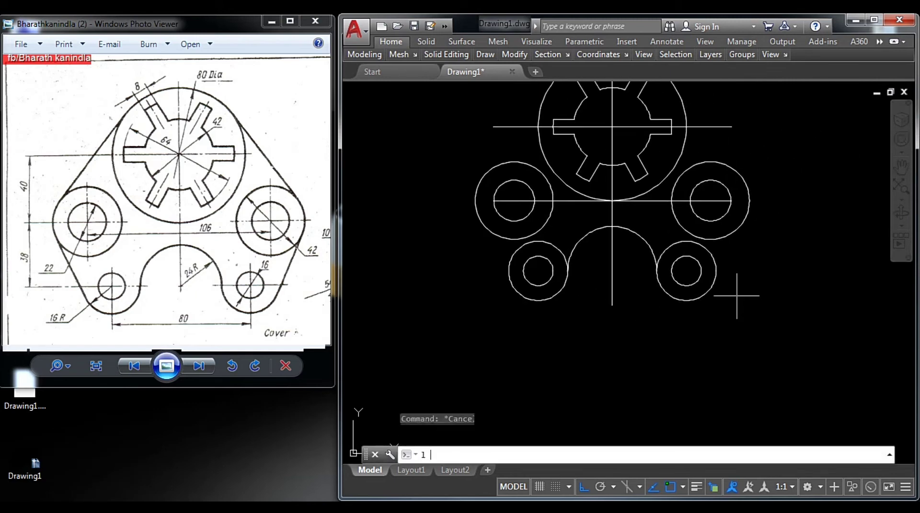
key(Return)
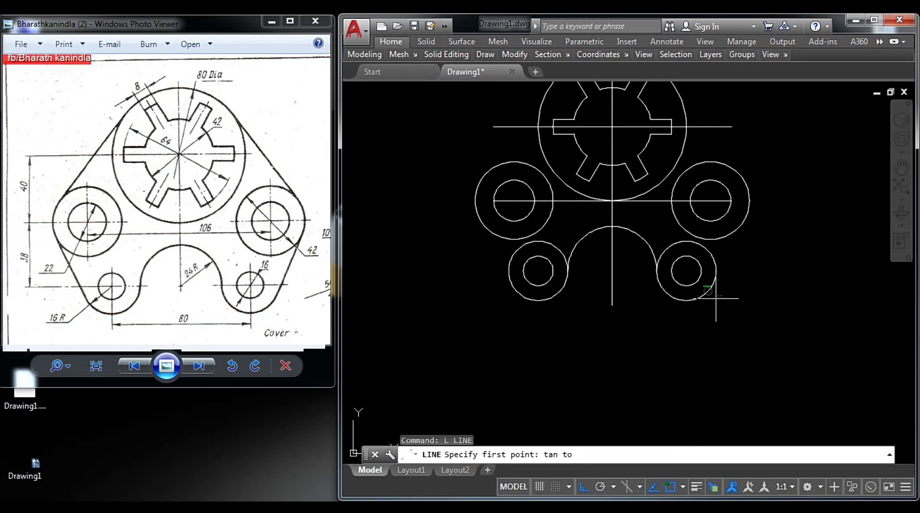
Draw the right tangent line from the lower-right circle to the upper-right circle.
click(715, 269)
scroll(749, 208, up, 2)
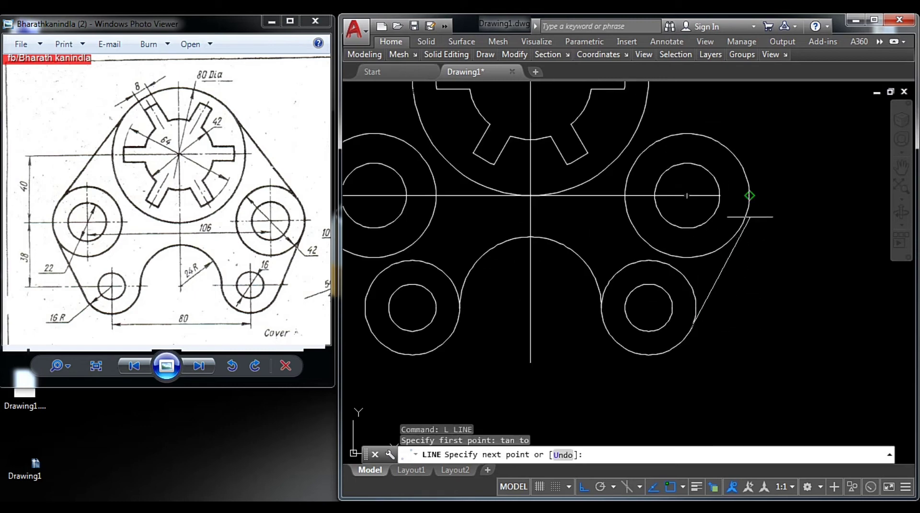
text(t)
key(Return)
click(746, 229)
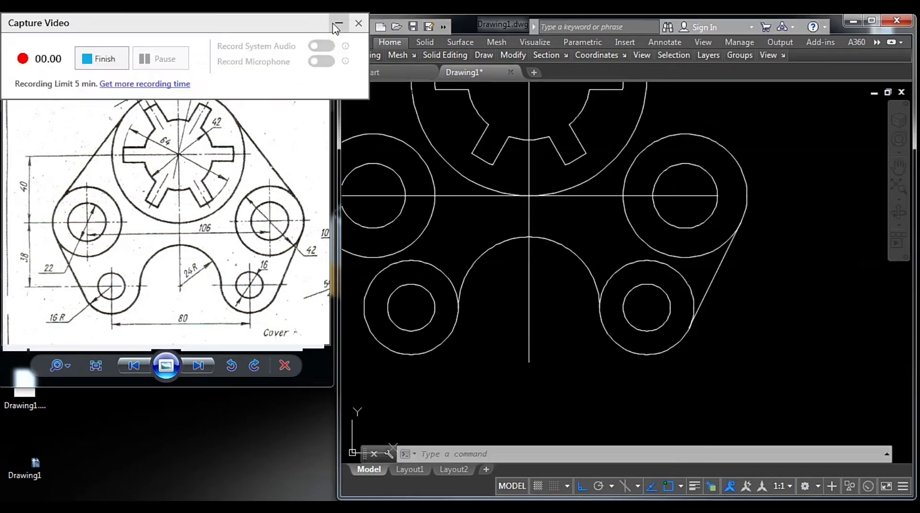
key(Return)
Draw the left tangent line from the lower-left circle to the upper-left circle.
scroll(538, 240, down, 4)
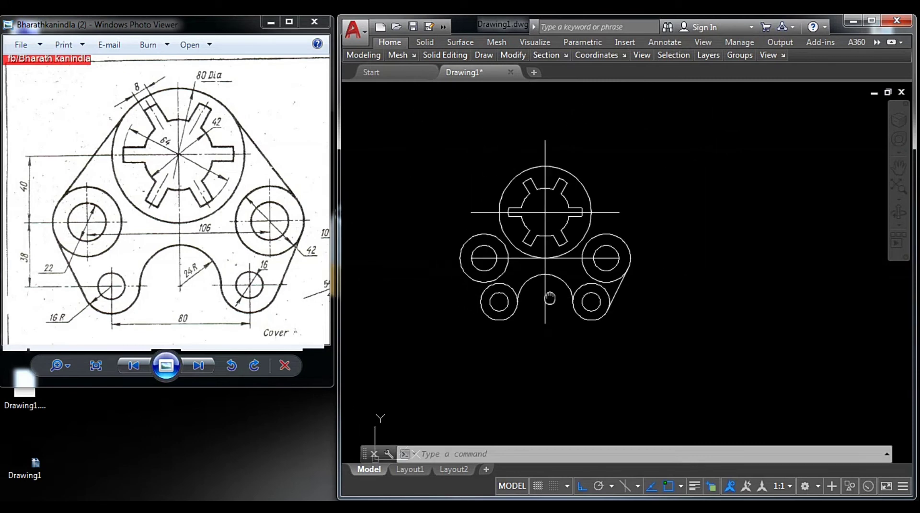
scroll(550, 308, up, 2)
scroll(561, 317, up, 1)
scroll(572, 335, up, 1)
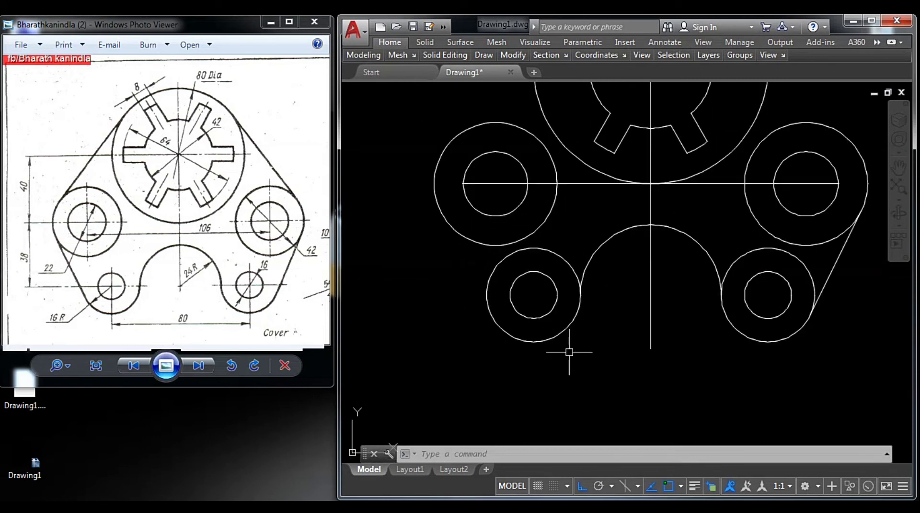
text(l)
key(Return)
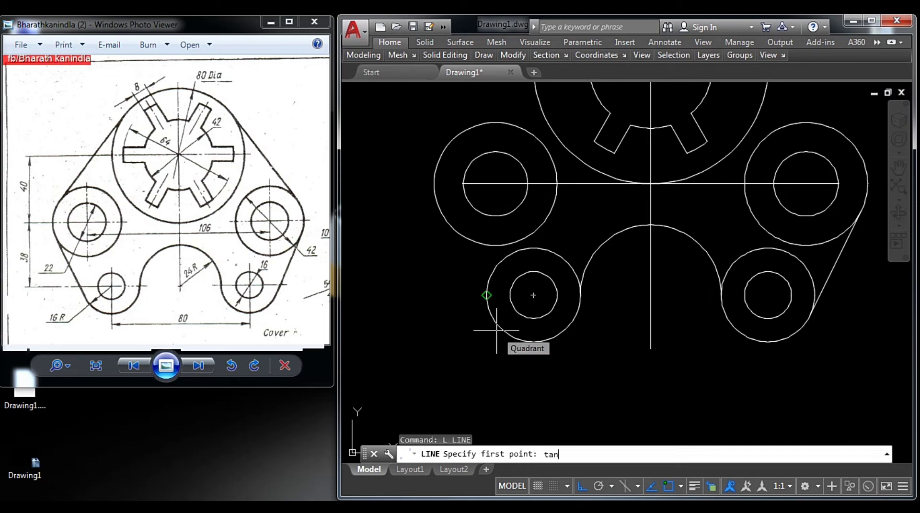
key(Return)
click(497, 330)
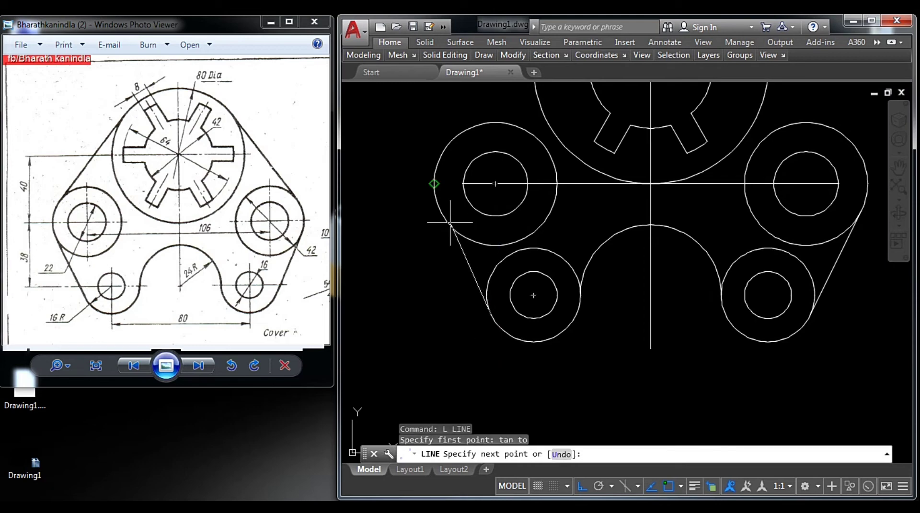
text(tan)
key(Return)
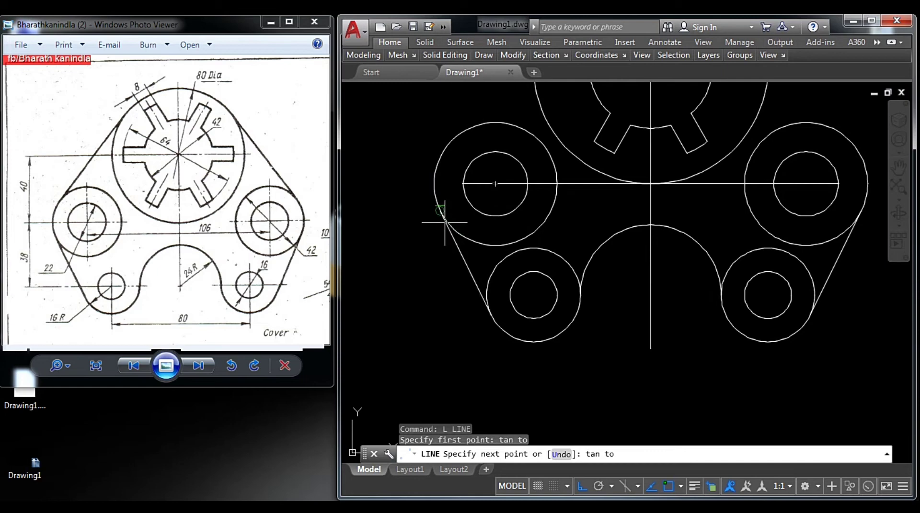
click(438, 211)
key(Escape)
Draw a line tangent from the left lug circle to the hub circle.
scroll(456, 278, down, 2)
middle_drag(456, 278, 419, 274)
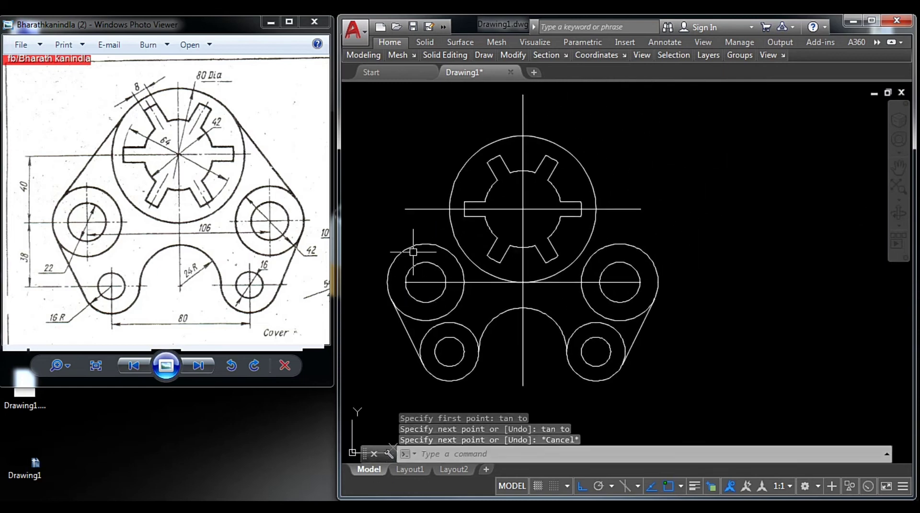
text(l)
key(Return)
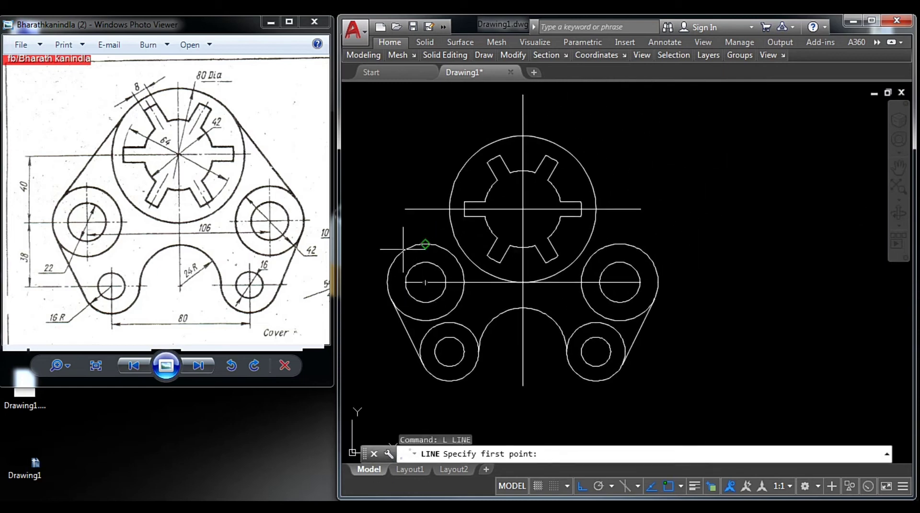
text(tan)
key(Return)
click(401, 250)
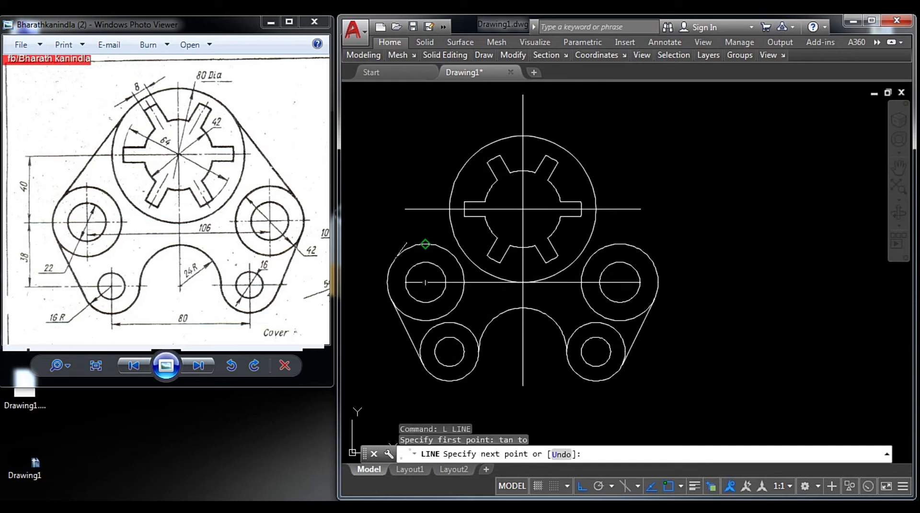
text(n)
key(Return)
click(457, 166)
key(Escape)
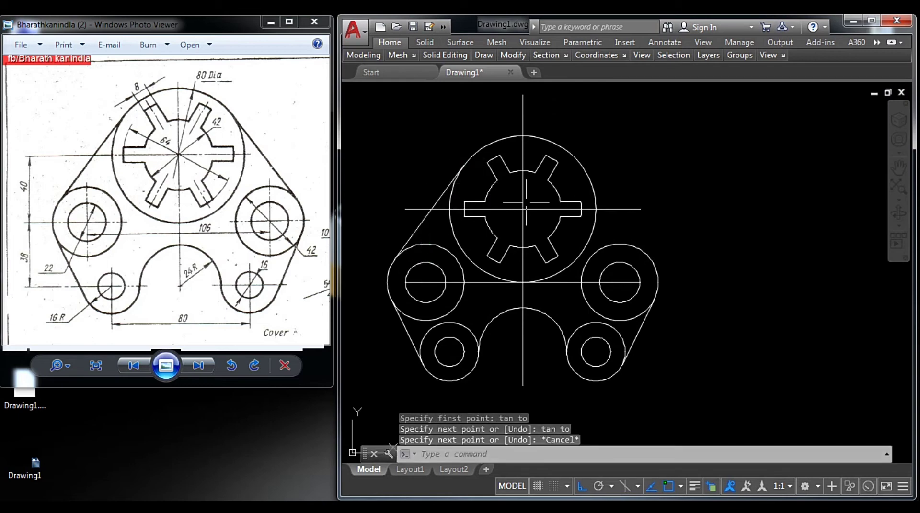
Draw a line tangent from the hub circle to the right lug circle.
text(l)
key(Return)
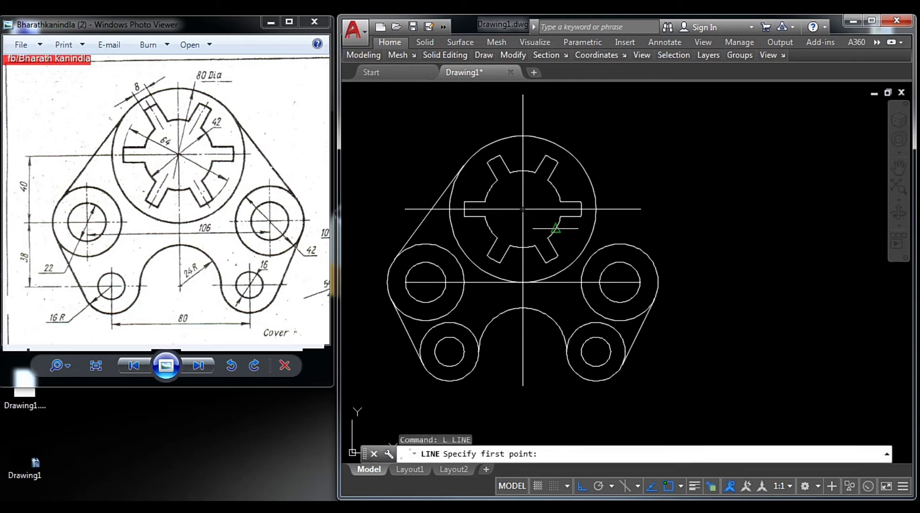
text(an)
key(Return)
click(584, 165)
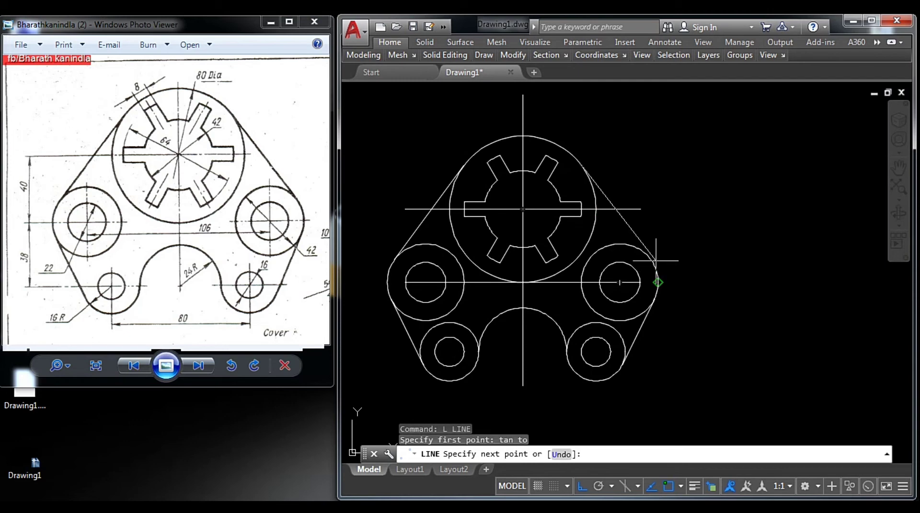
text(tan to)
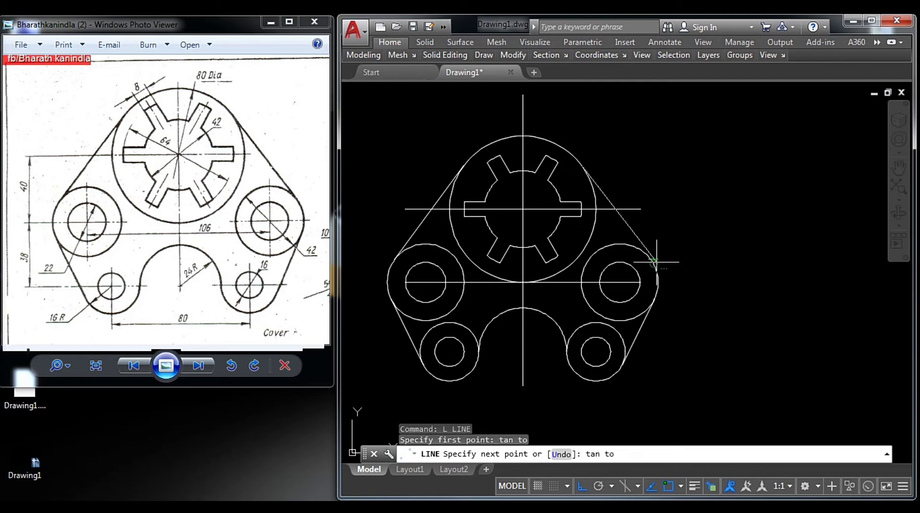
click(654, 261)
key(Escape)
Recentre the part and select the horizontal centre line through the lugs.
scroll(654, 261, down, 3)
scroll(641, 288, up, 5)
middle_drag(642, 287, 616, 238)
scroll(616, 238, down, 2)
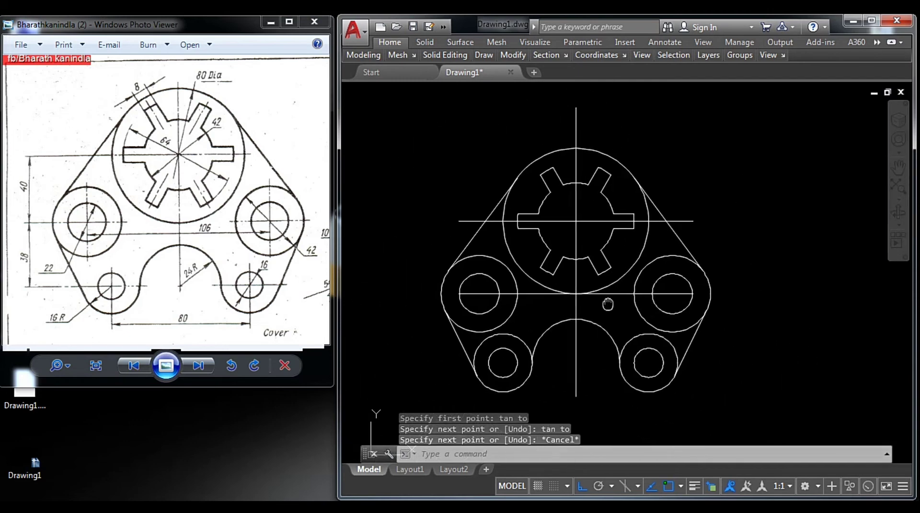
click(613, 293)
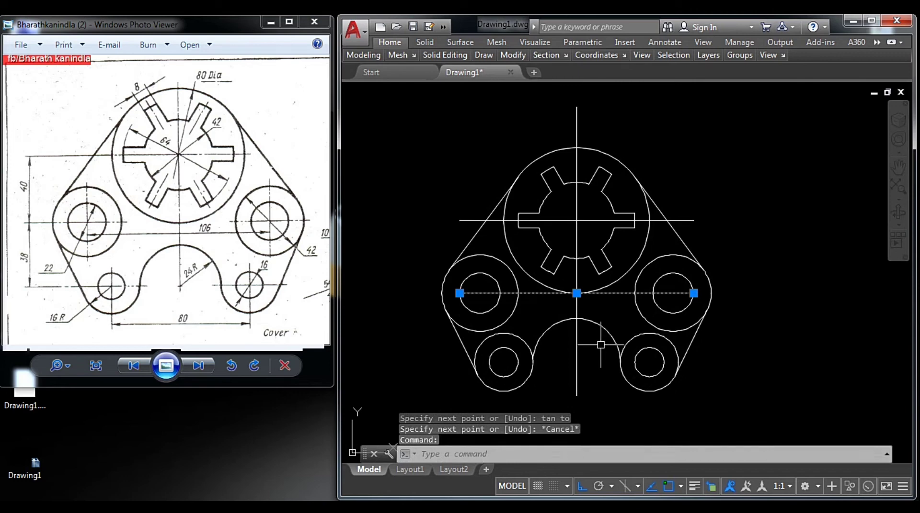
Erase the horizontal, vertical and keyway centre lines.
text(e)
key(Return)
drag(594, 347, 567, 355)
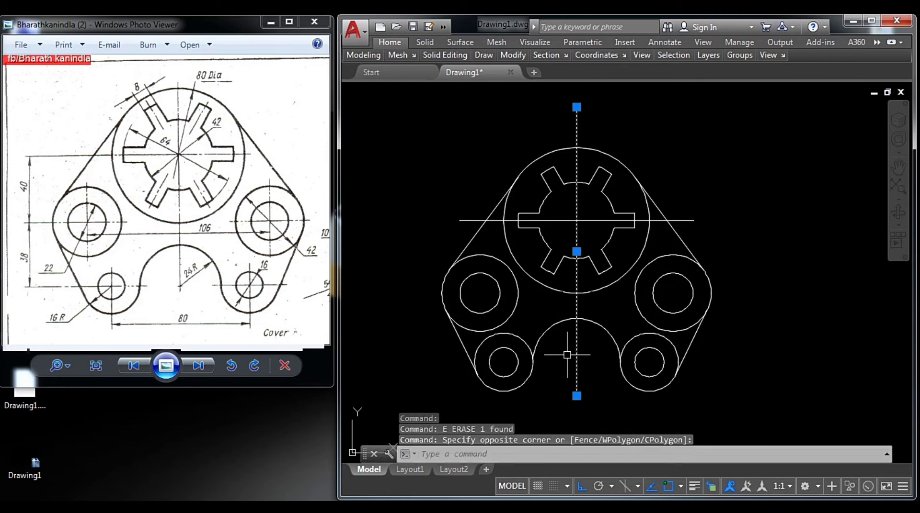
text(e)
key(Return)
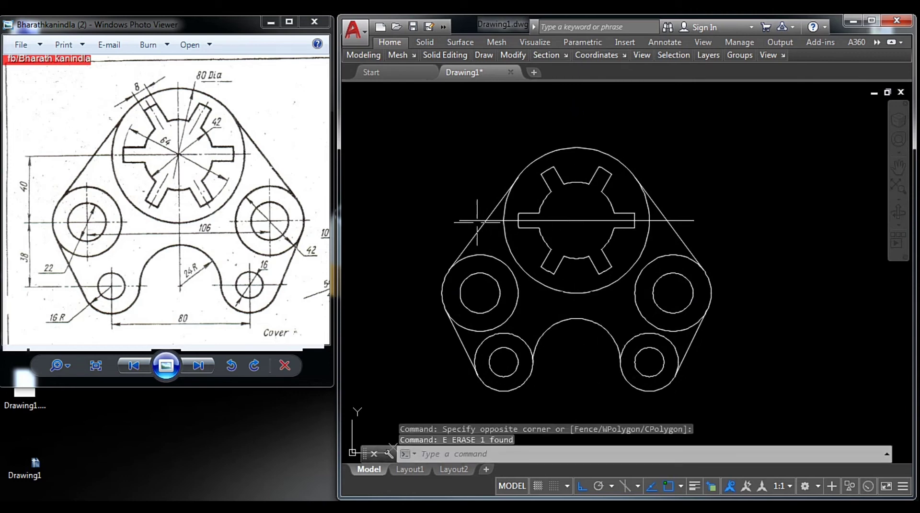
click(477, 221)
text(e)
key(Return)
key(Escape)
Trim the inner arc of the lower-left lug circle with TRIM.
middle_drag(520, 290, 504, 252)
key(Escape)
key(Escape)
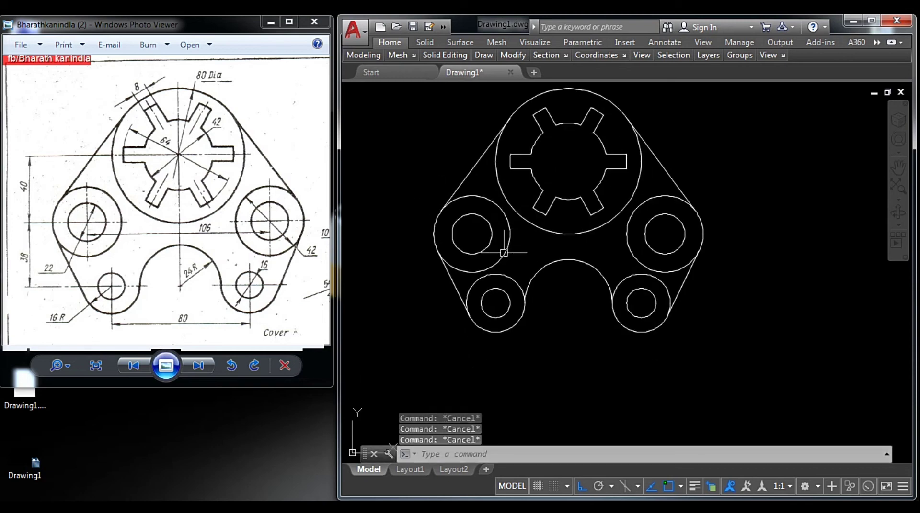
text(tr)
key(Return)
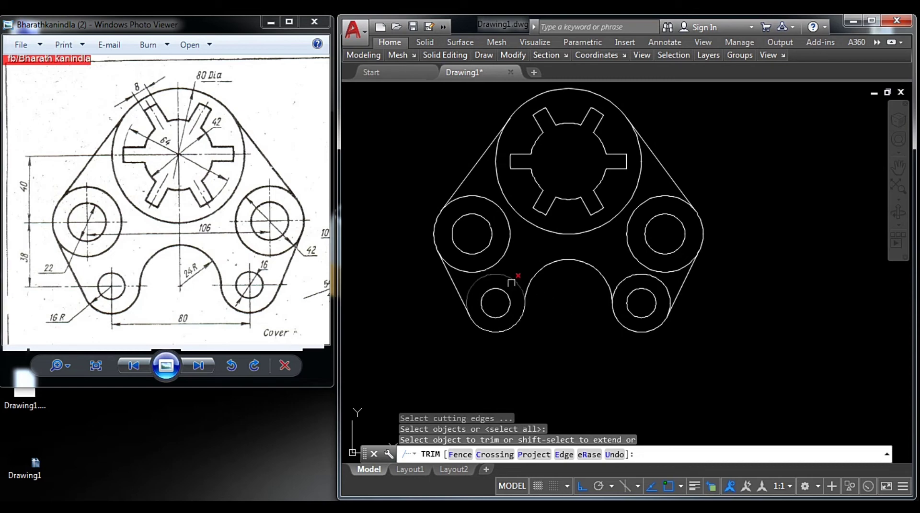
click(506, 276)
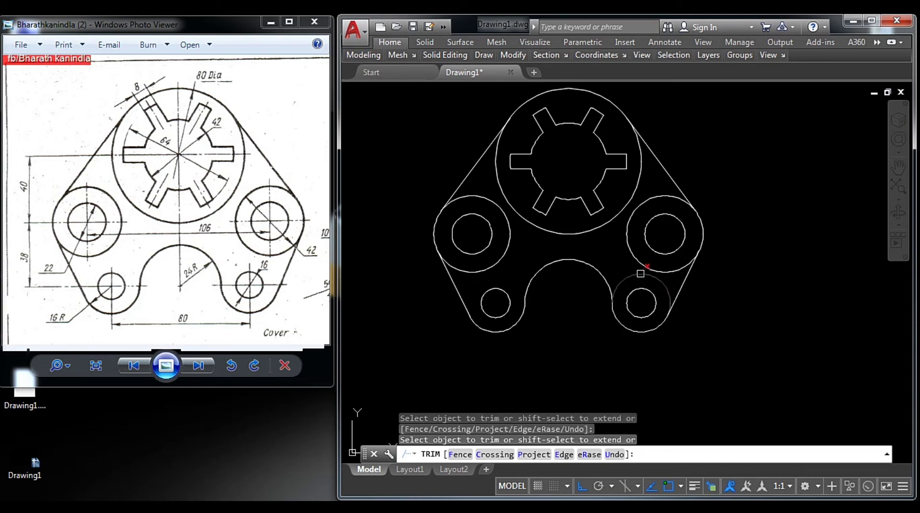
middle_drag(602, 247, 585, 279)
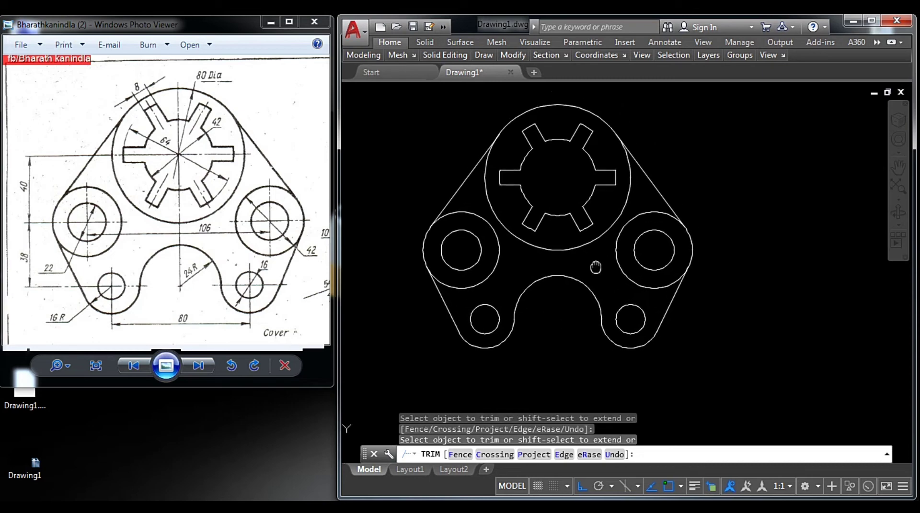
click(598, 248)
key(Escape)
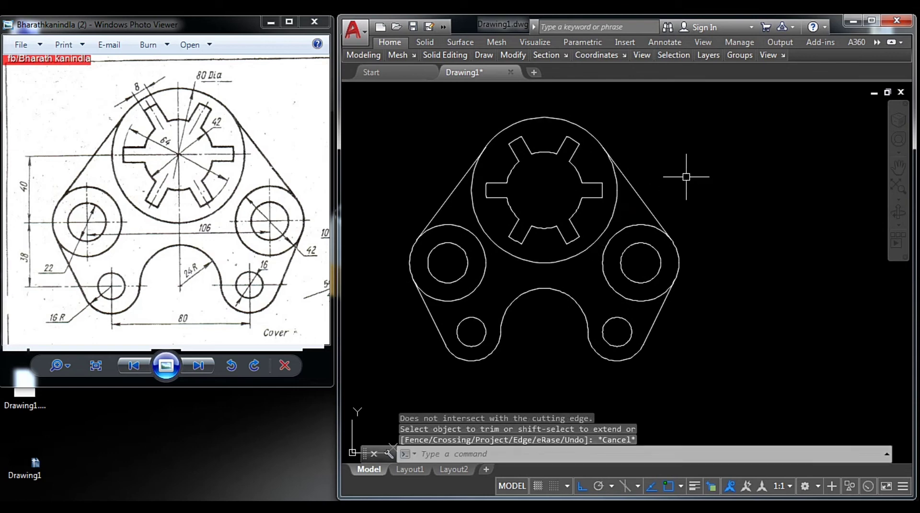
Briefly open the dimension style settings, then close them without changes.
middle_drag(664, 311, 687, 313)
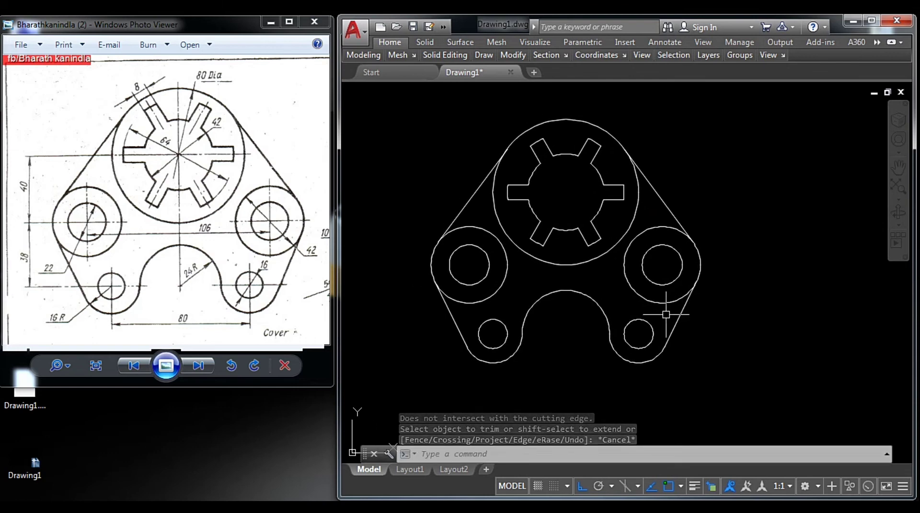
text(d)
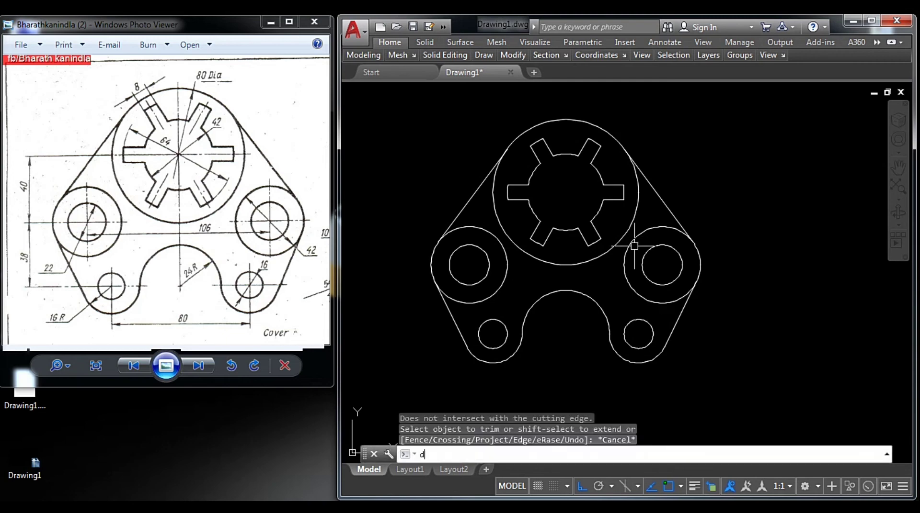
key(Return)
key(Escape)
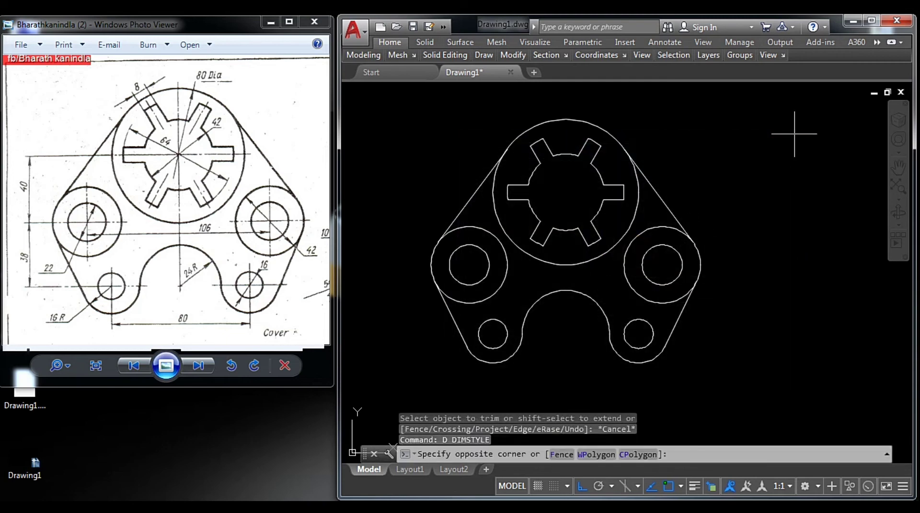
key(Escape)
key(Escape)
key(Escape)
key(Escape)
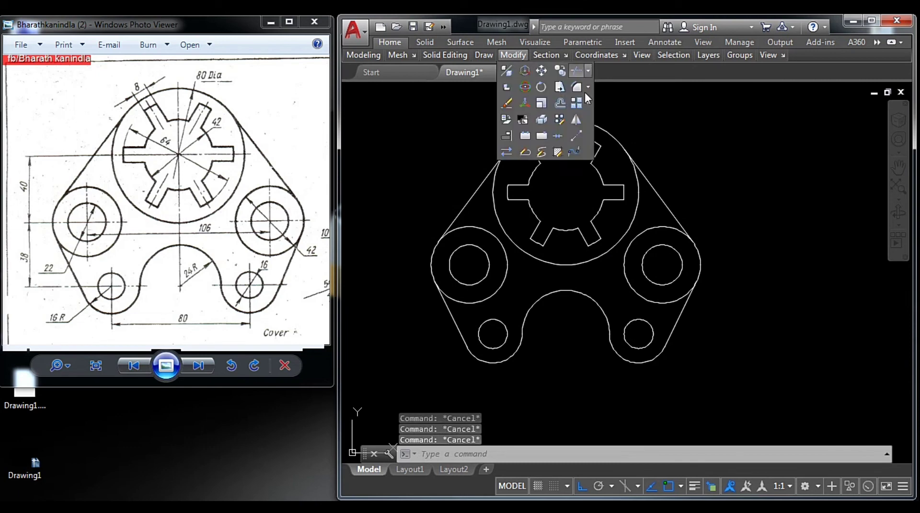
Add the 106 linear dimension between the side-hole centres and move it lower.
text(dli)
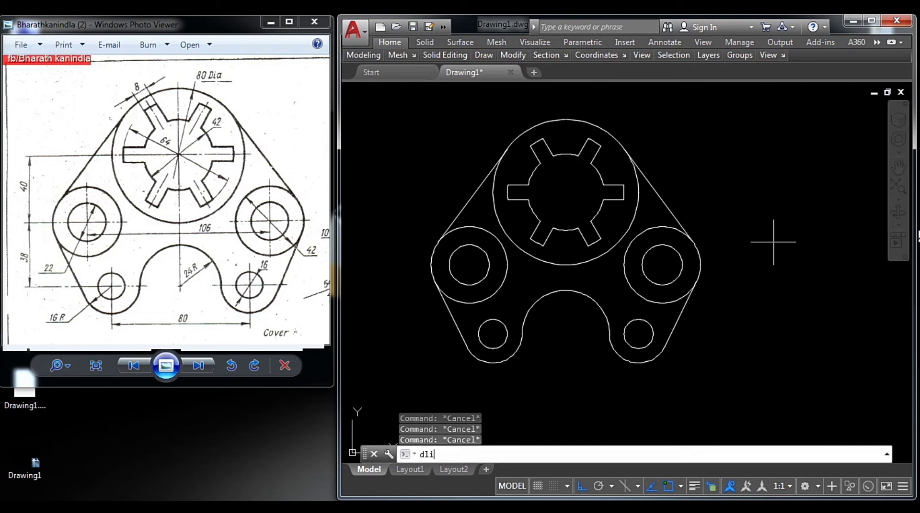
key(Return)
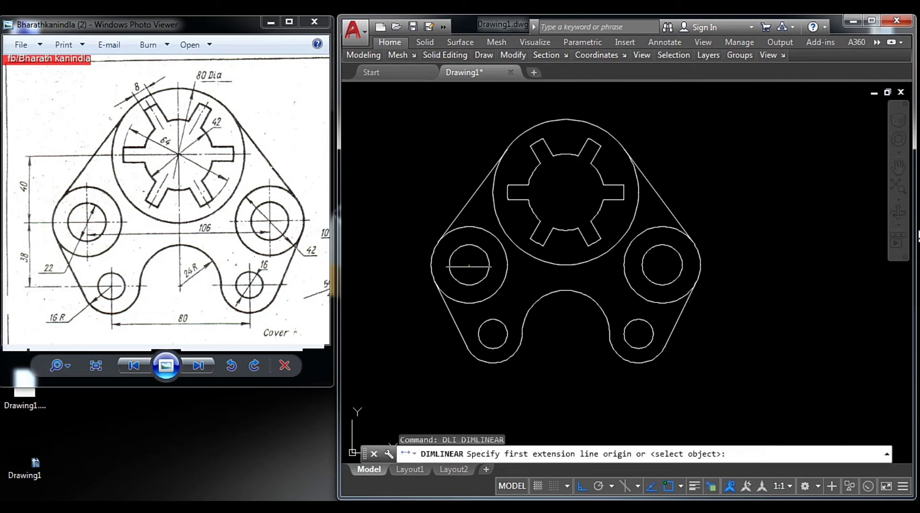
click(469, 265)
click(662, 265)
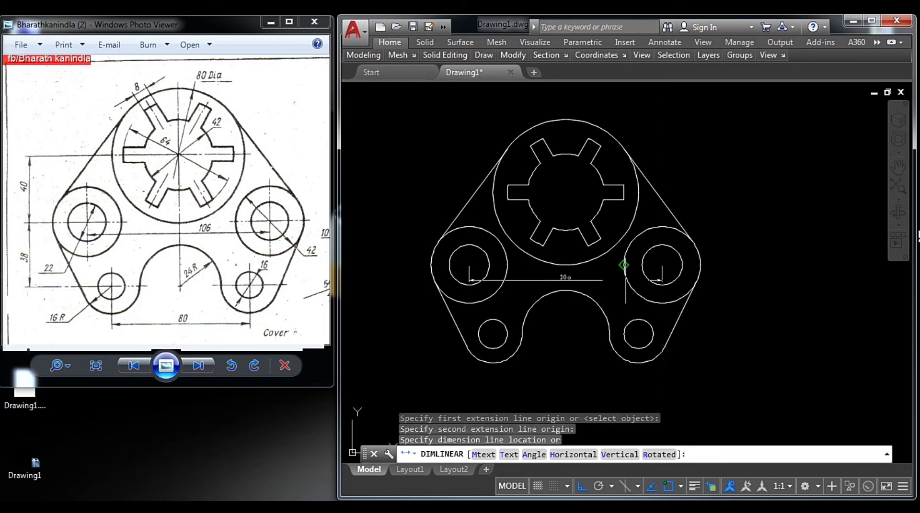
click(618, 264)
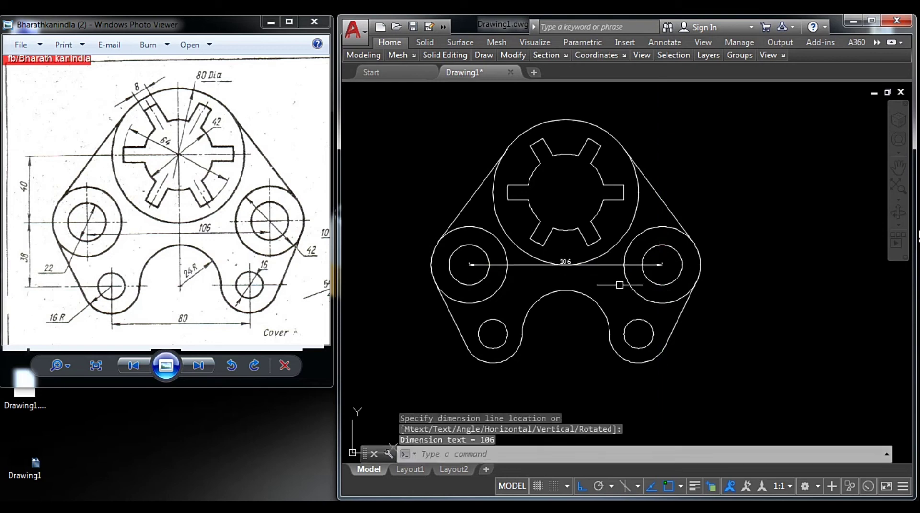
click(602, 265)
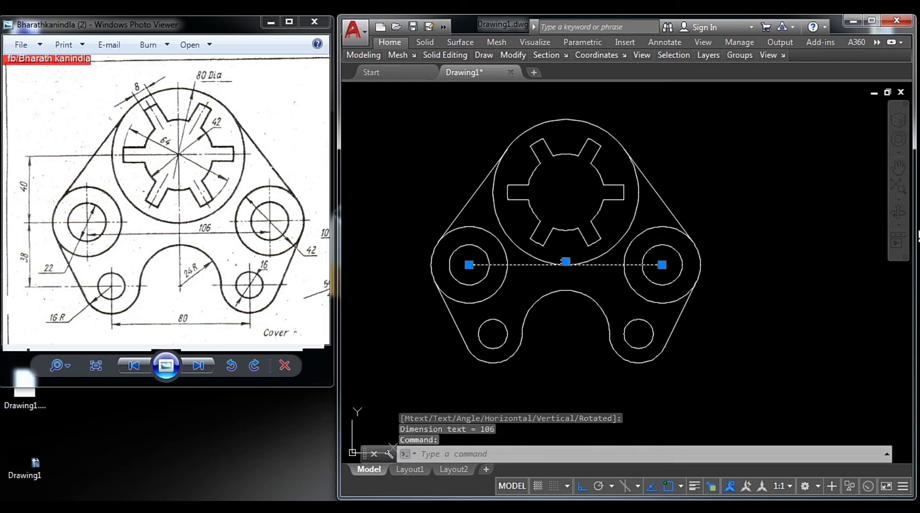
click(566, 262)
click(566, 289)
key(Escape)
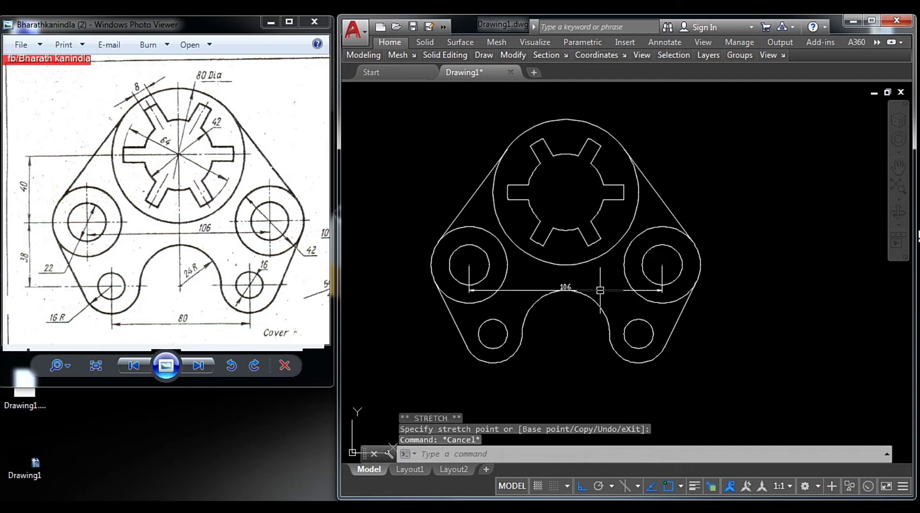
Try changing the draw order of the bottom arc, then cancel it.
scroll(599, 290, up, 3)
scroll(612, 261, down, 3)
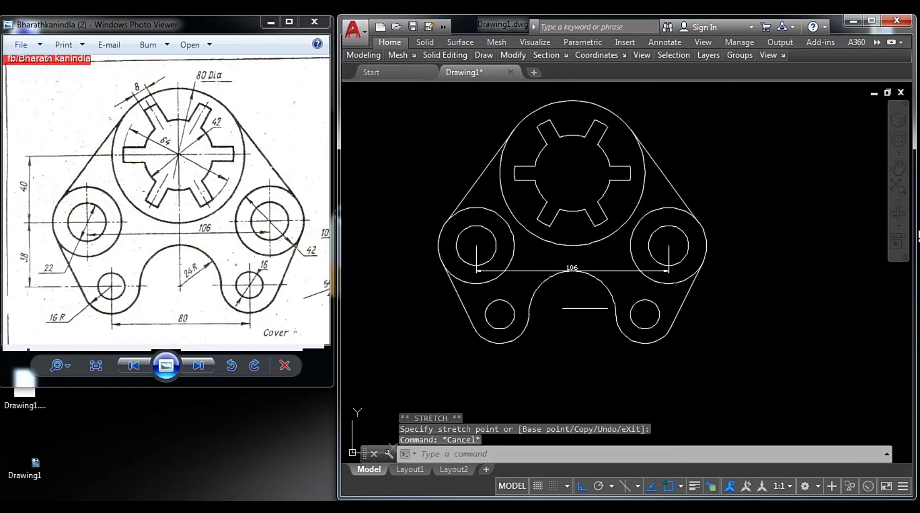
key(Return)
key(Escape)
key(Escape)
key(Escape)
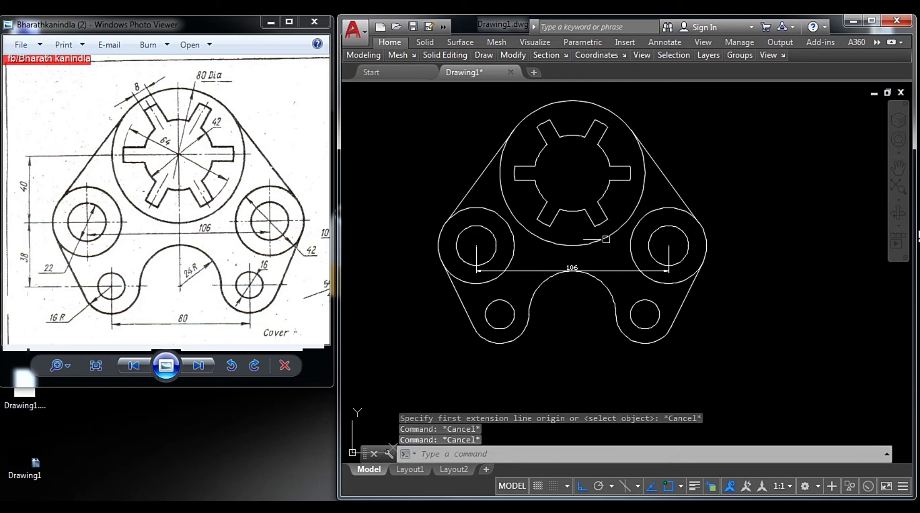
middle_drag(606, 239, 593, 254)
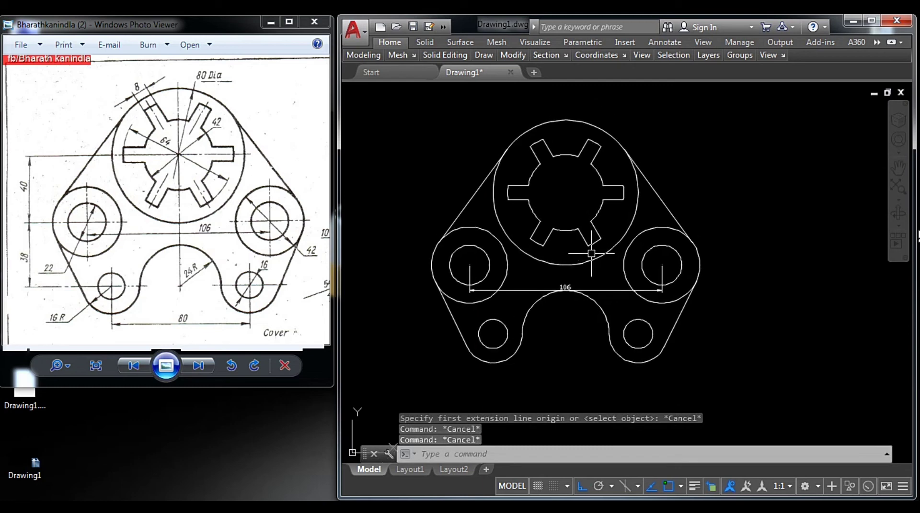
text(dr)
key(Return)
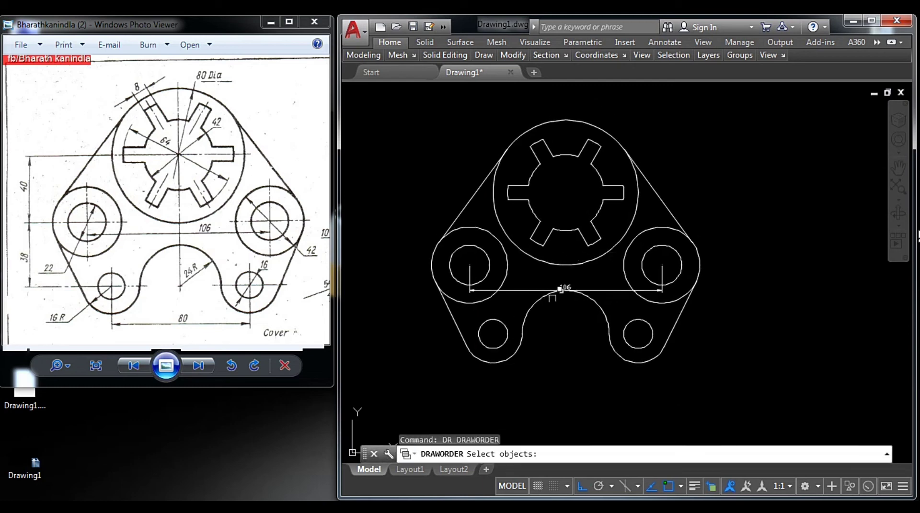
click(597, 311)
key(Return)
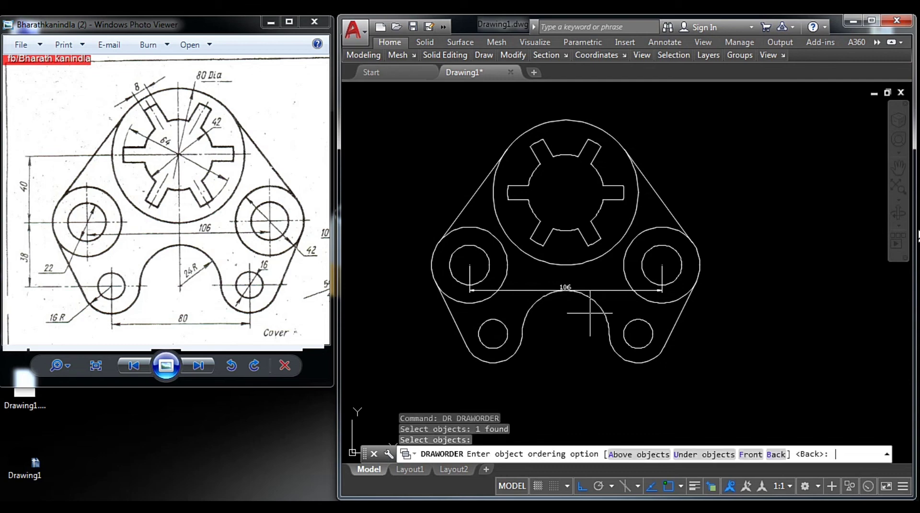
key(Escape)
key(Escape)
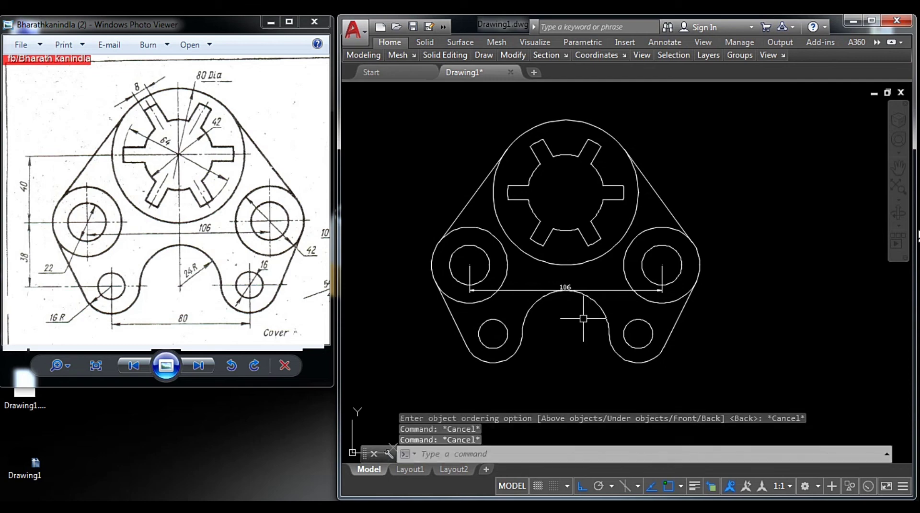
key(Escape)
text(dr)
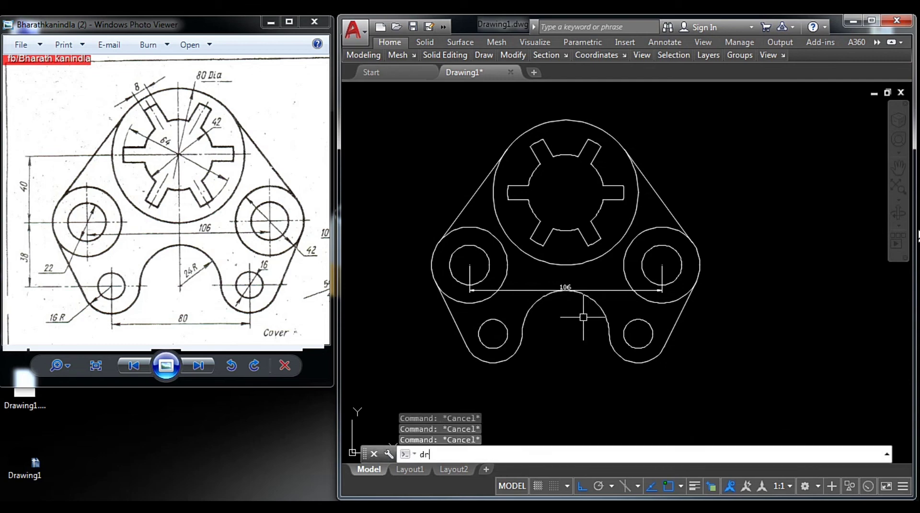
text(a)
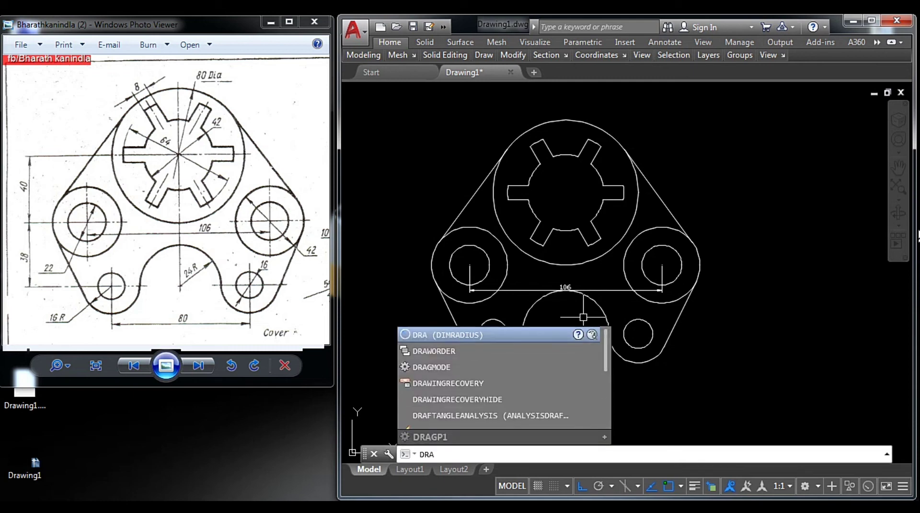
Add radius dimensions R24 on the central arc and R8 on the small lower-right hole.
key(Return)
click(598, 304)
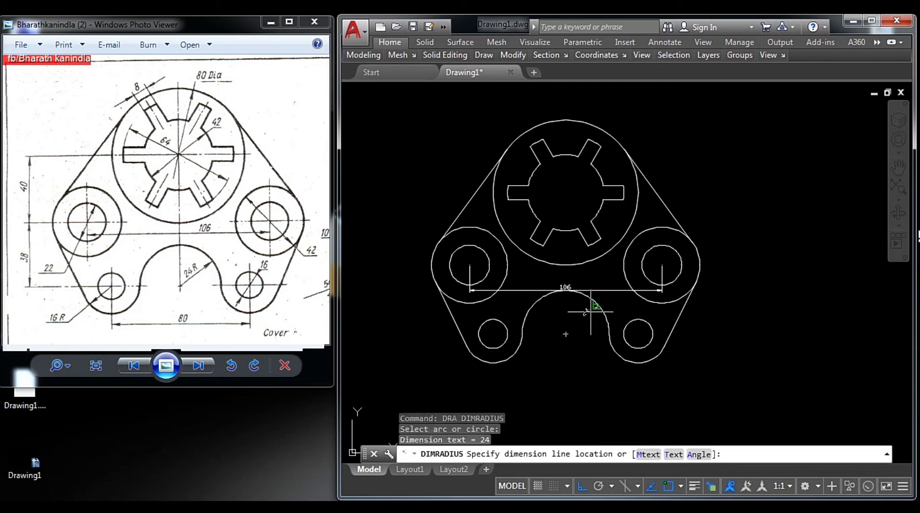
click(606, 293)
scroll(604, 300, up, 4)
middle_drag(621, 314, 618, 314)
click(618, 307)
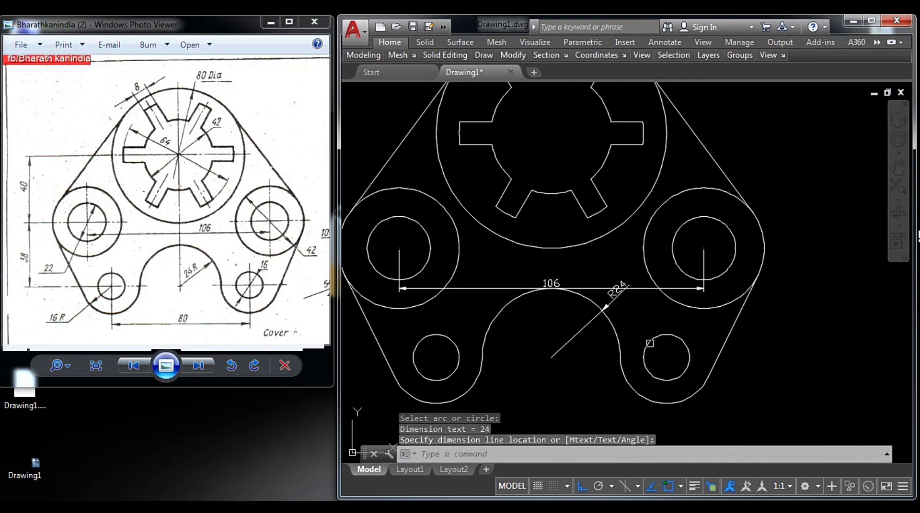
key(Return)
click(684, 342)
click(683, 342)
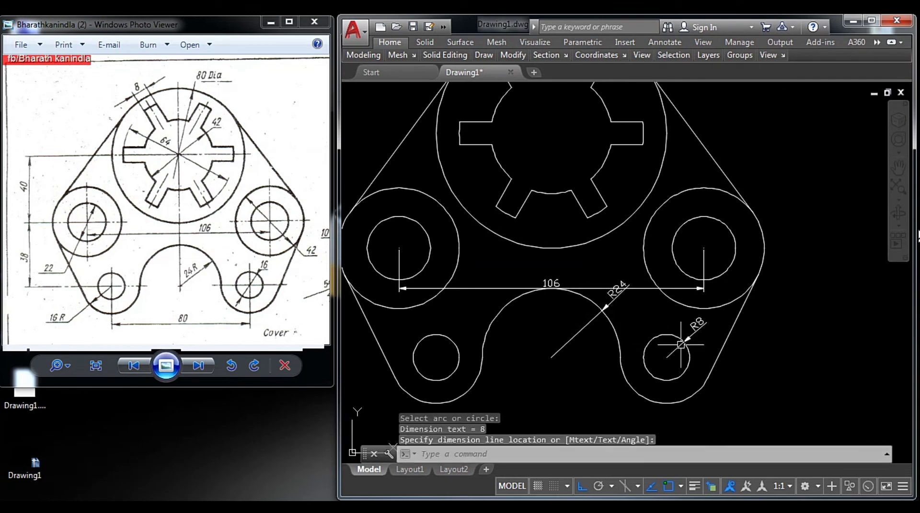
Add radius dimensions R16 on the lower-right arc and R21 outside the right boss.
key(Escape)
key(Return)
click(684, 401)
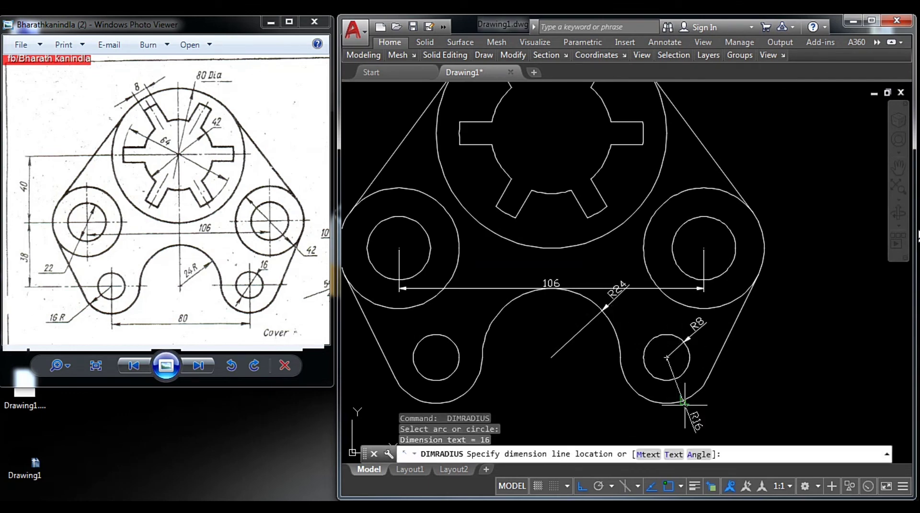
click(685, 402)
middle_drag(705, 394, 688, 369)
click(688, 370)
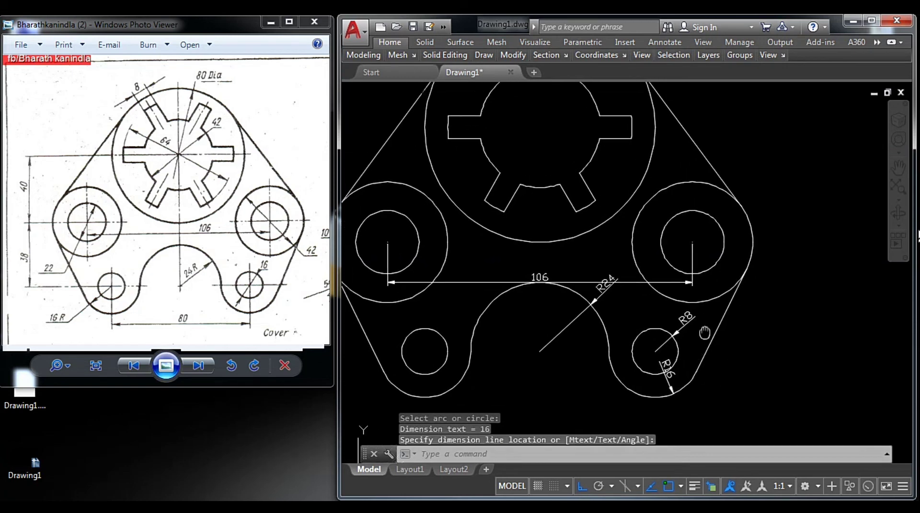
key(Escape)
middle_drag(709, 230, 710, 309)
key(Return)
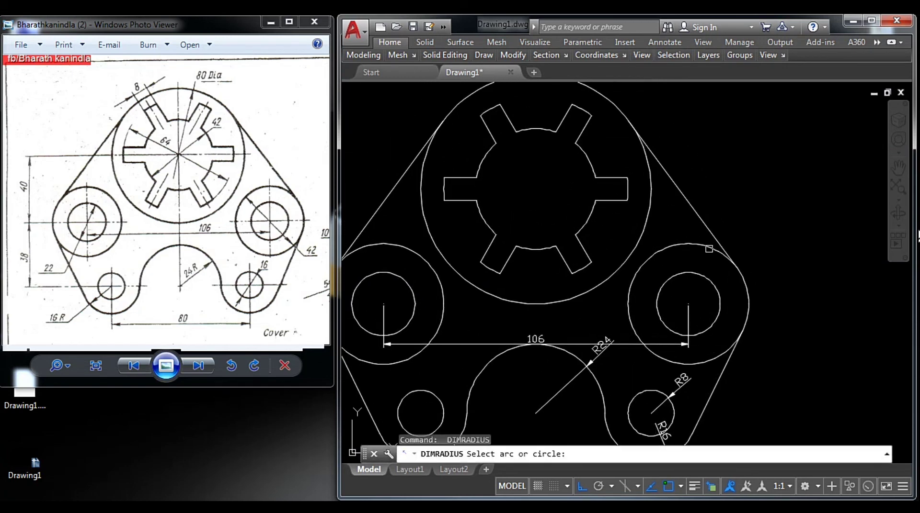
click(709, 248)
click(789, 331)
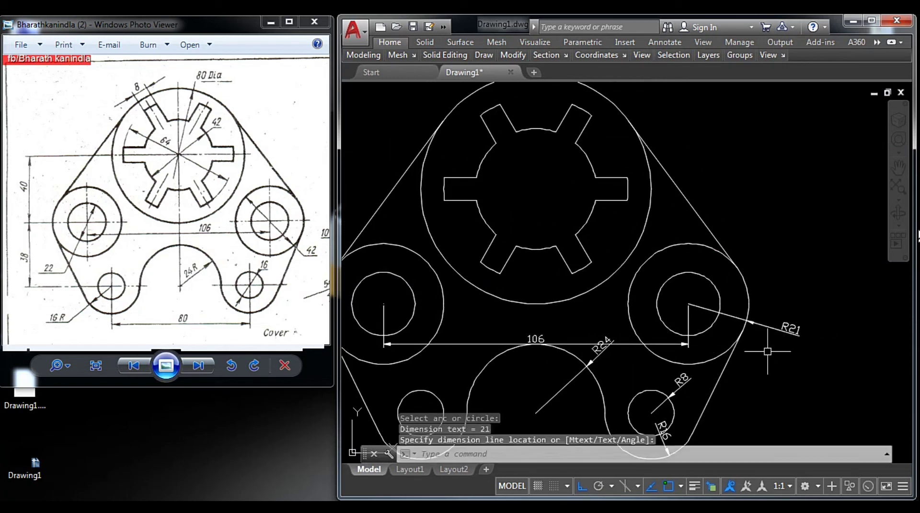
Cancel a restarted radius dimension and attempt to start diameter dimensioning.
key(Escape)
key(Escape)
scroll(724, 256, down, 1)
scroll(724, 256, down, 1)
key(Return)
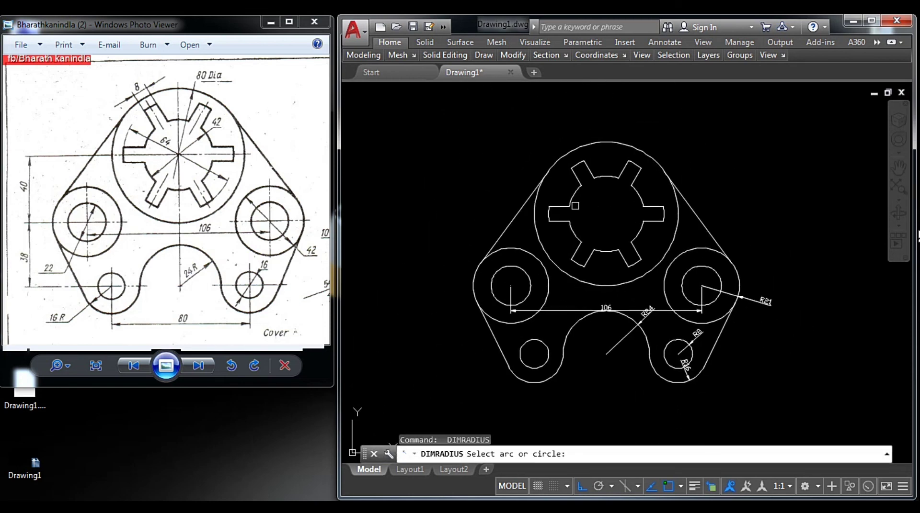
key(Escape)
key(Escape)
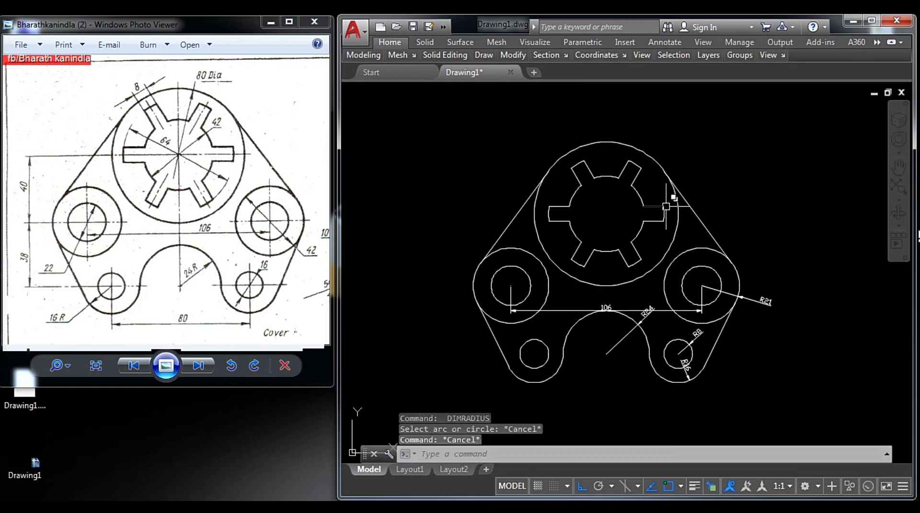
text(dd)
key(Return)
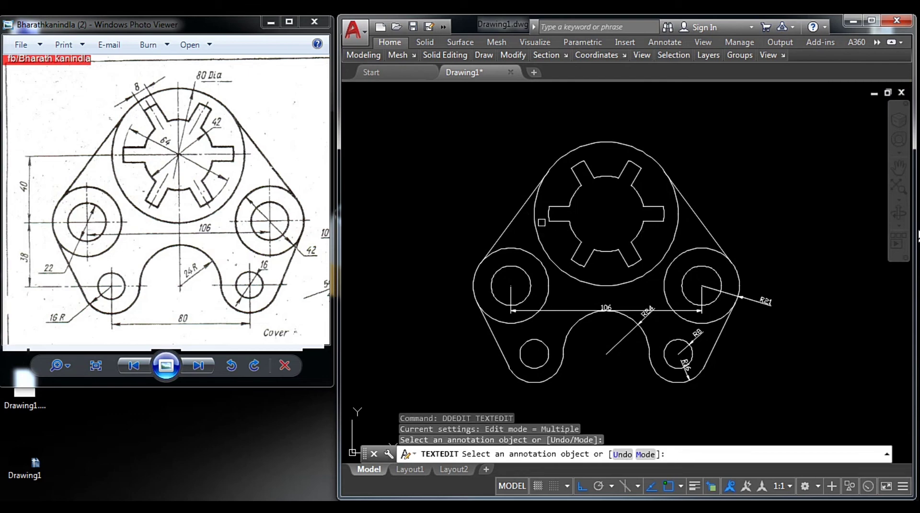
Dimension the 80 outer hub circle as Ø80, placed toward the upper left.
key(Escape)
key(Escape)
key(Escape)
text(dd)
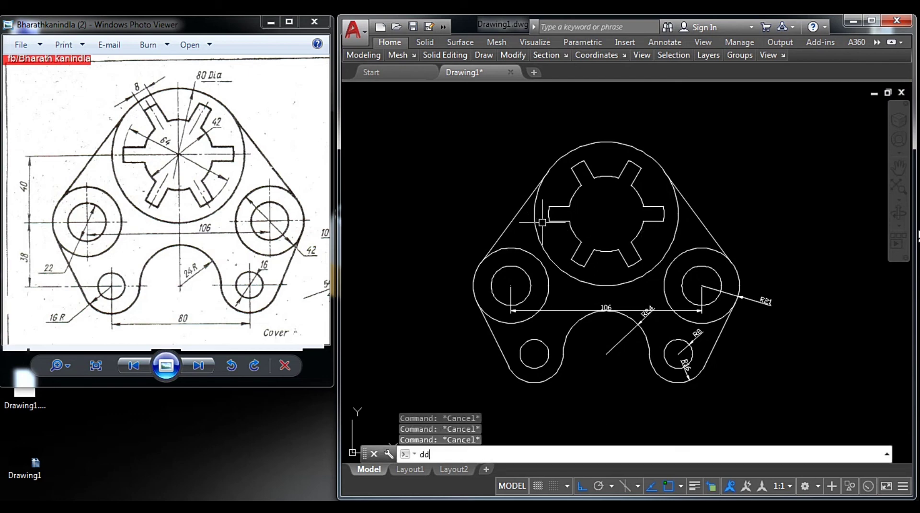
text(i)
key(Return)
click(537, 240)
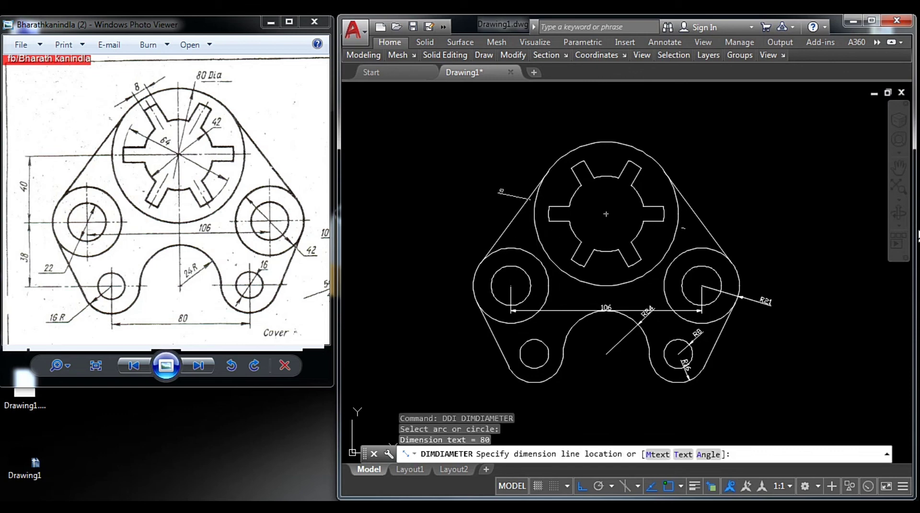
click(490, 154)
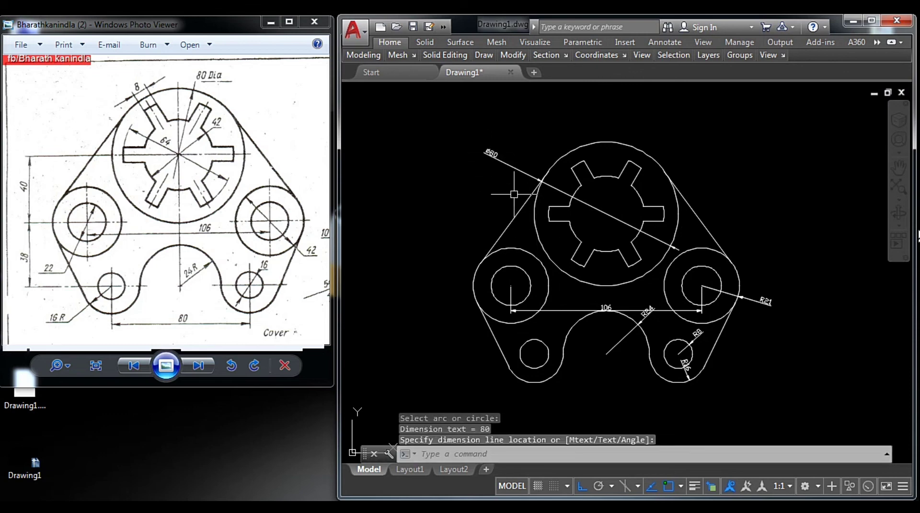
key(Escape)
Add diameter dimensions Ø64 on the spline outer circle and Ø42 on the inner circle.
middle_drag(591, 182, 574, 209)
key(Return)
scroll(585, 190, up, 4)
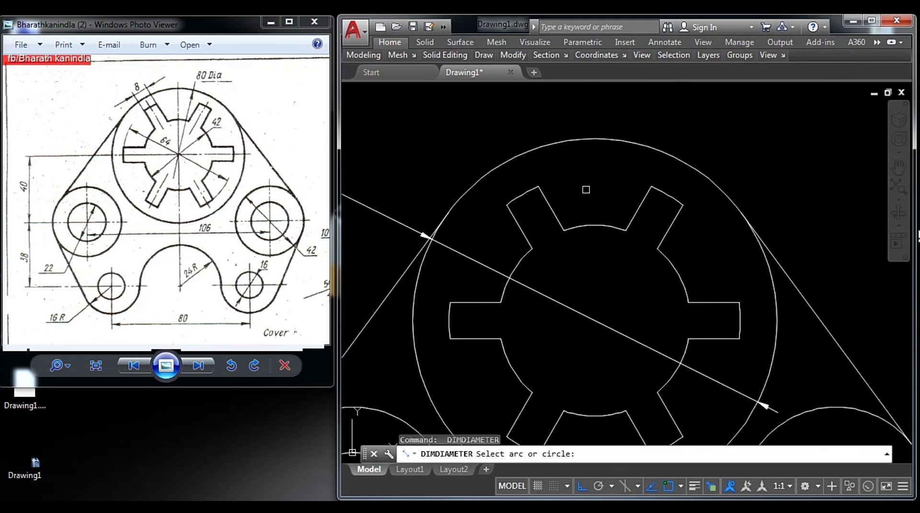
click(665, 193)
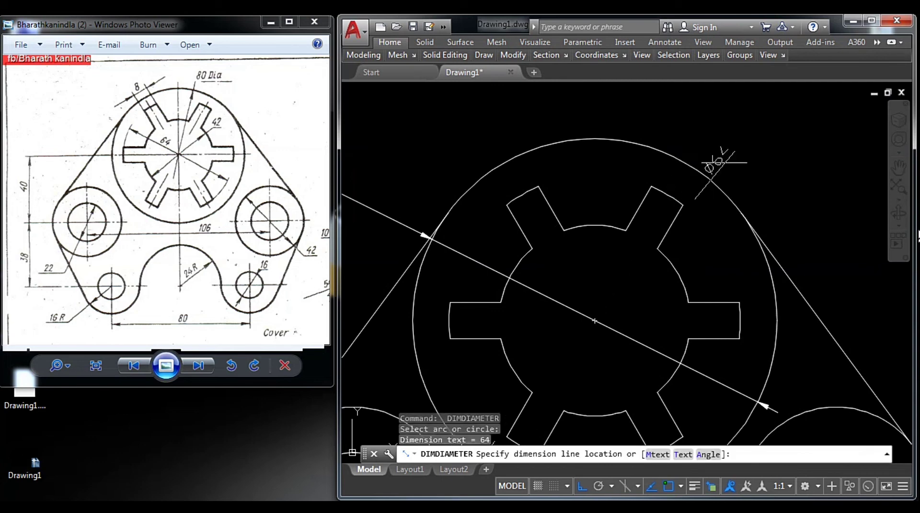
click(707, 114)
scroll(662, 151, down, 4)
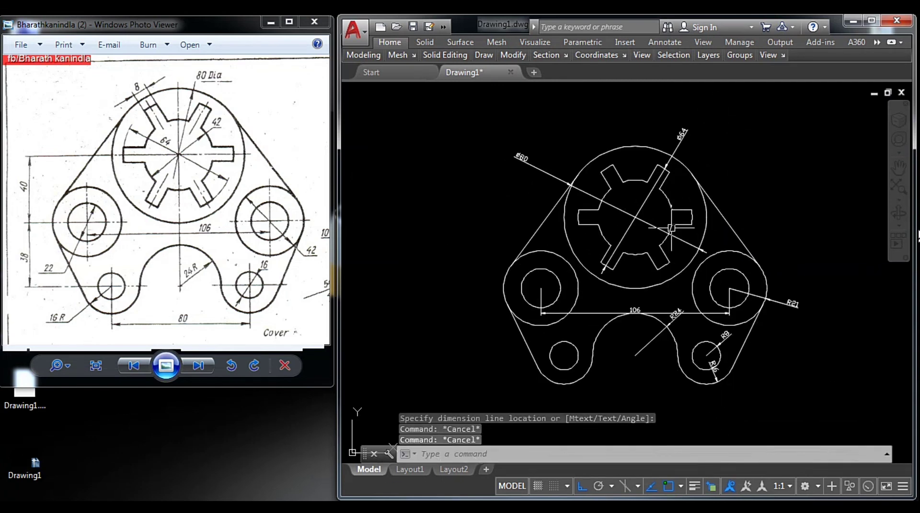
key(Return)
click(668, 198)
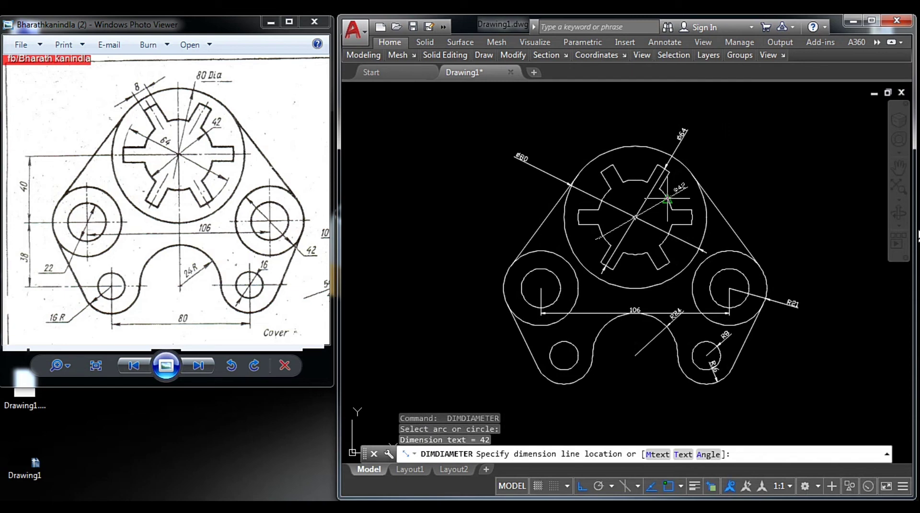
click(667, 198)
key(Escape)
key(Escape)
scroll(517, 191, down, 3)
scroll(570, 237, up, 6)
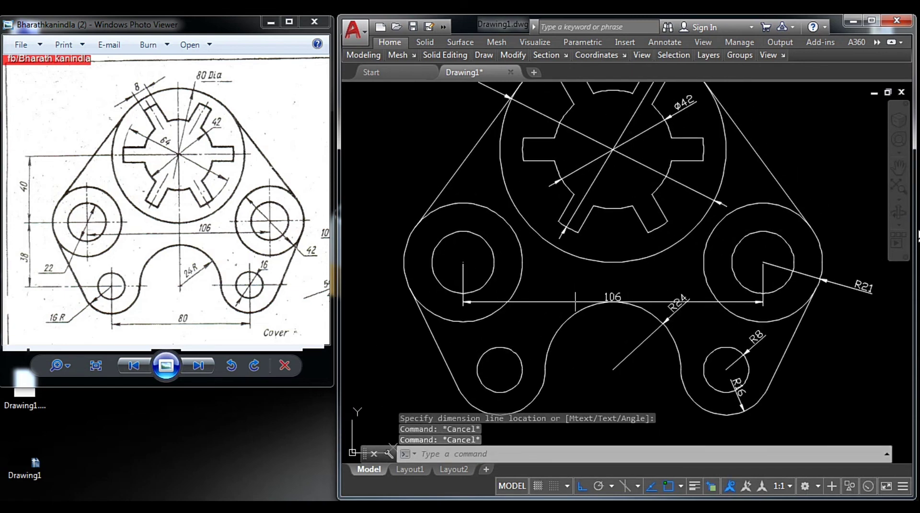
key(Escape)
Add an 80 linear dimension between the two lower small hole centres, placed below the part.
text(dli)
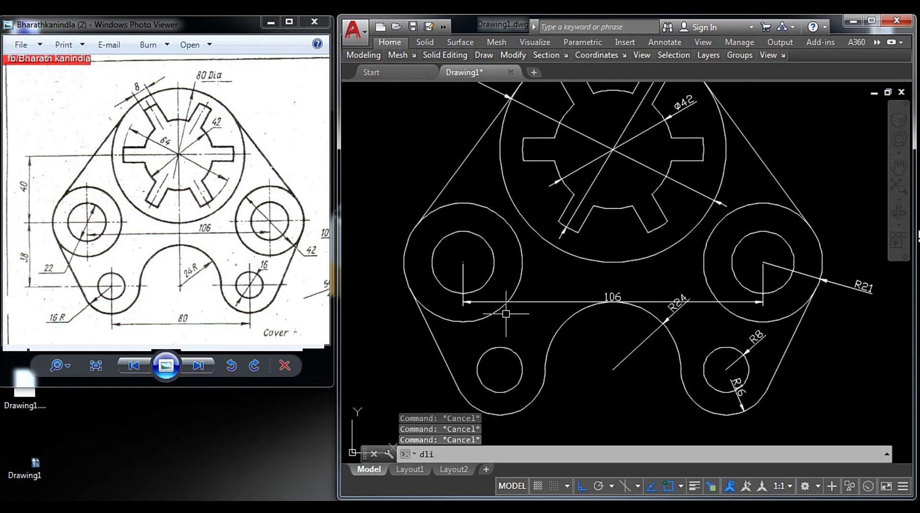
key(Return)
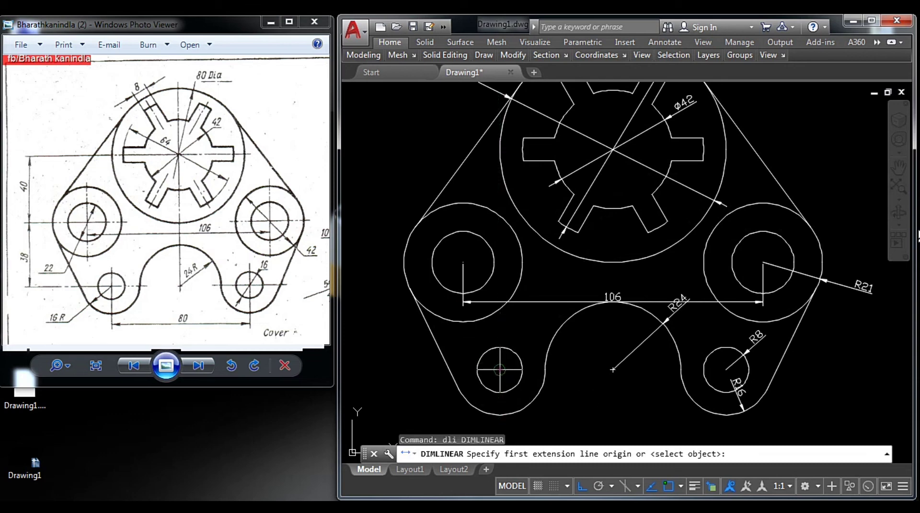
click(499, 370)
click(726, 370)
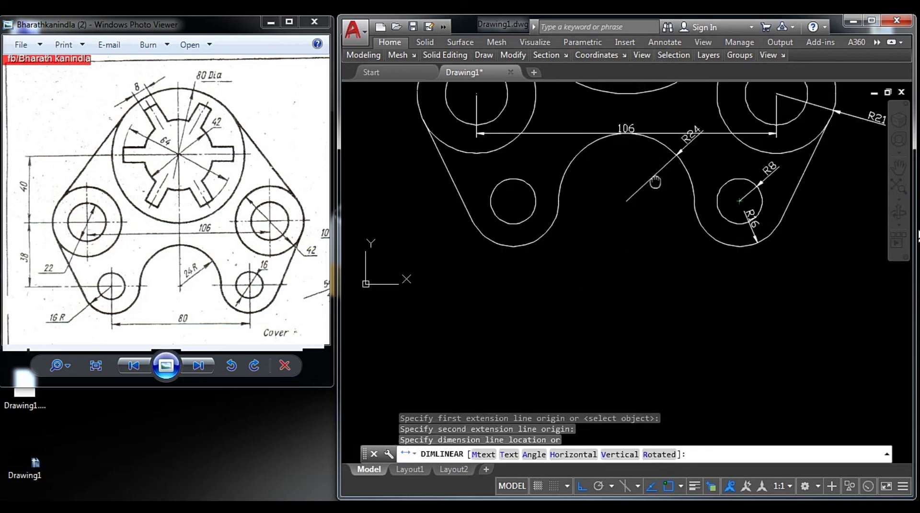
scroll(726, 370, up, 2)
click(626, 216)
Recentre the whole part in view and save the drawing.
scroll(638, 339, down, 3)
middle_drag(638, 294, 639, 330)
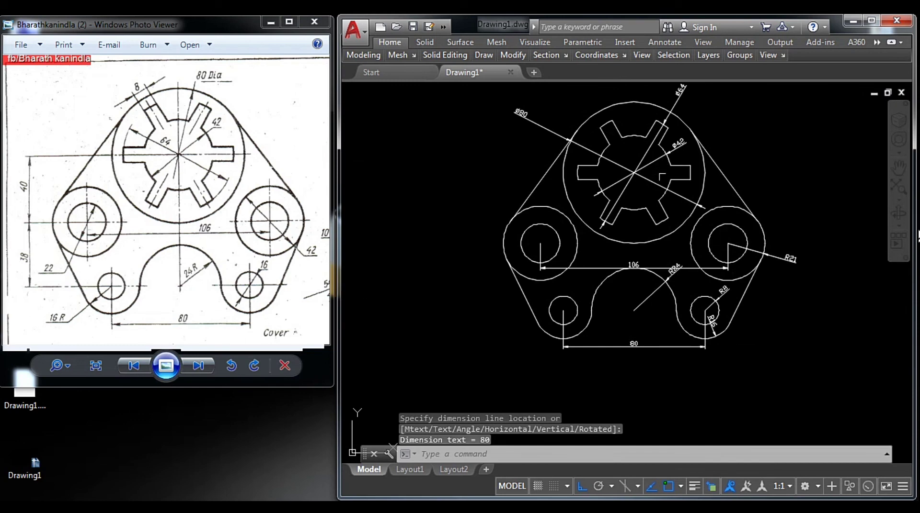
middle_drag(661, 177, 640, 202)
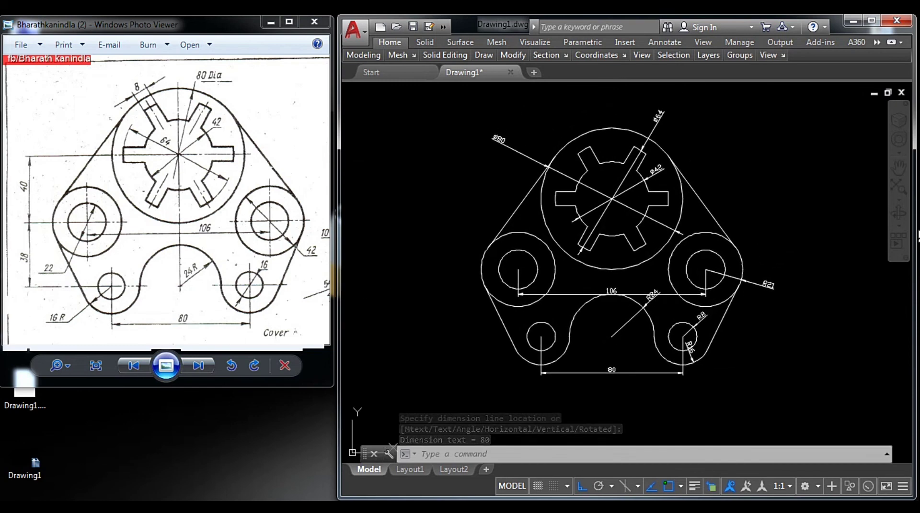
key(ctrl+s)
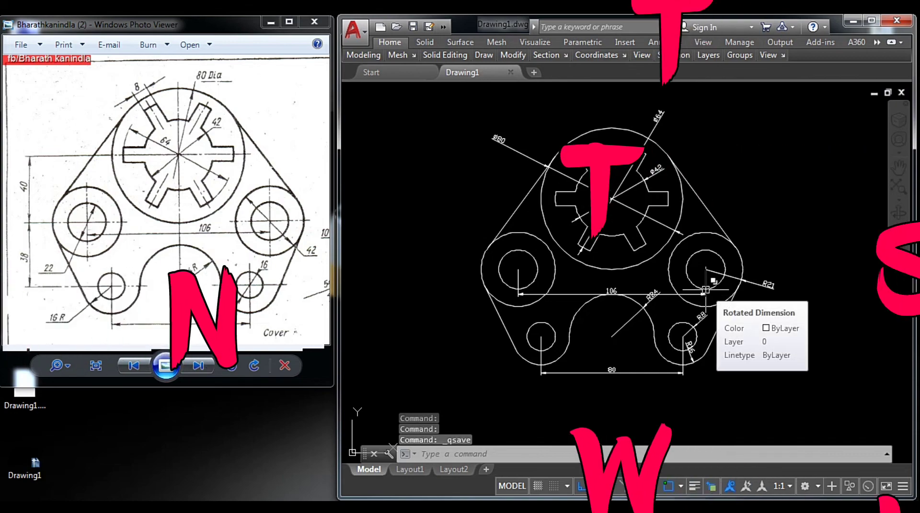